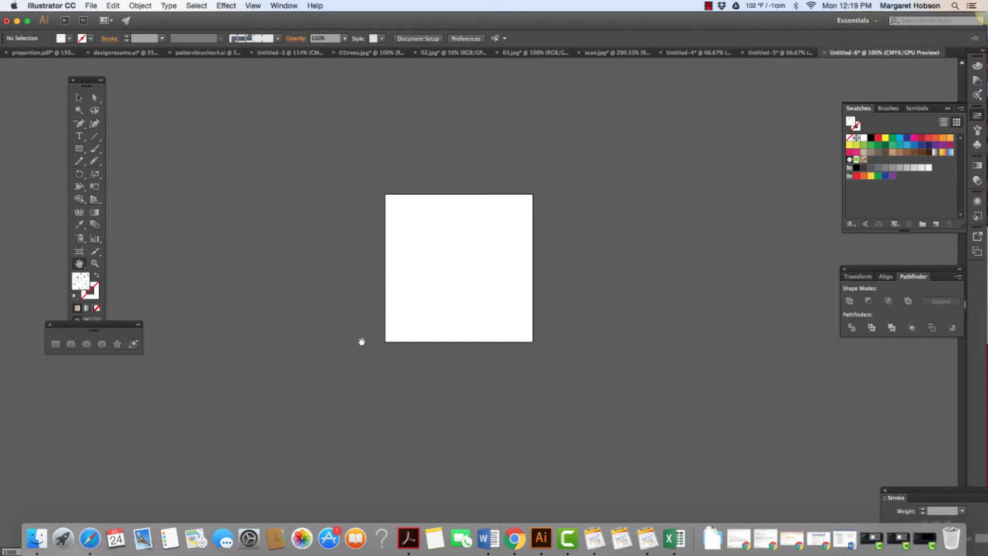
Switch to the Ellipse Tool and try a purple 716284 fill
click(95, 307)
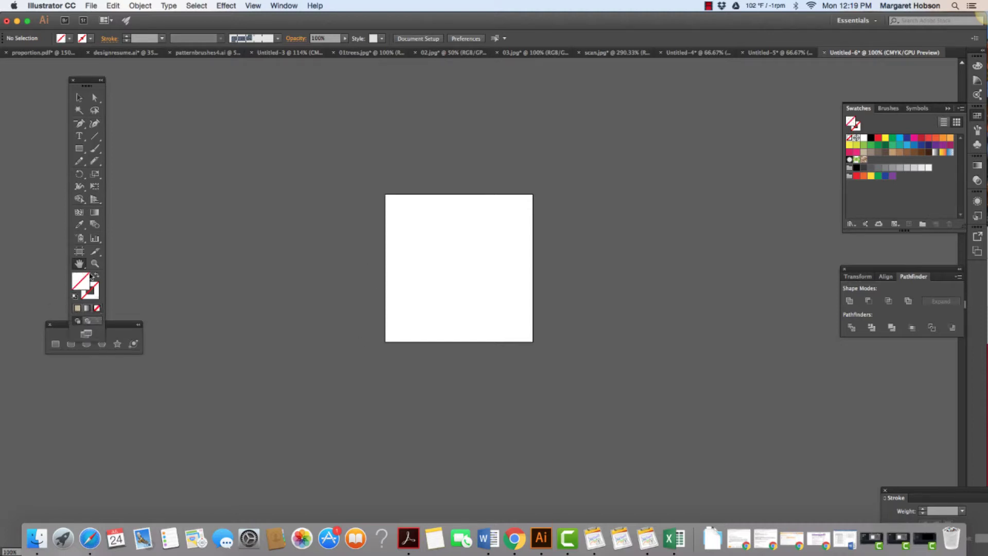
drag(77, 155, 103, 176)
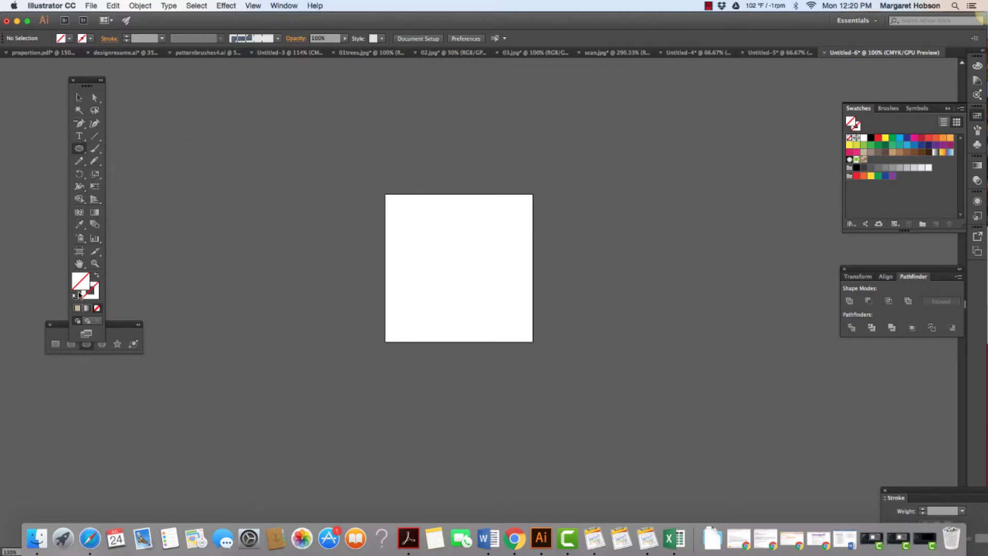
click(78, 308)
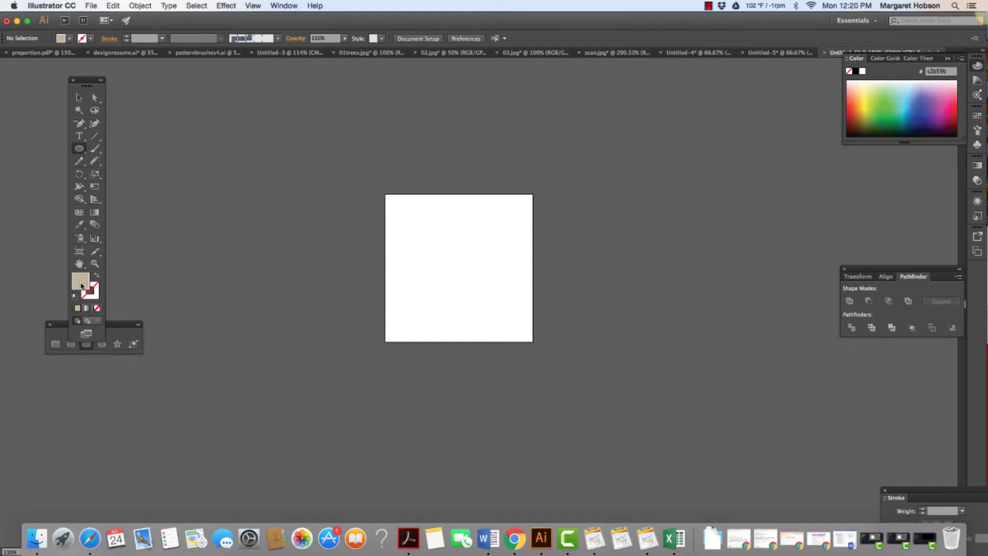
double_click(81, 286)
click(156, 158)
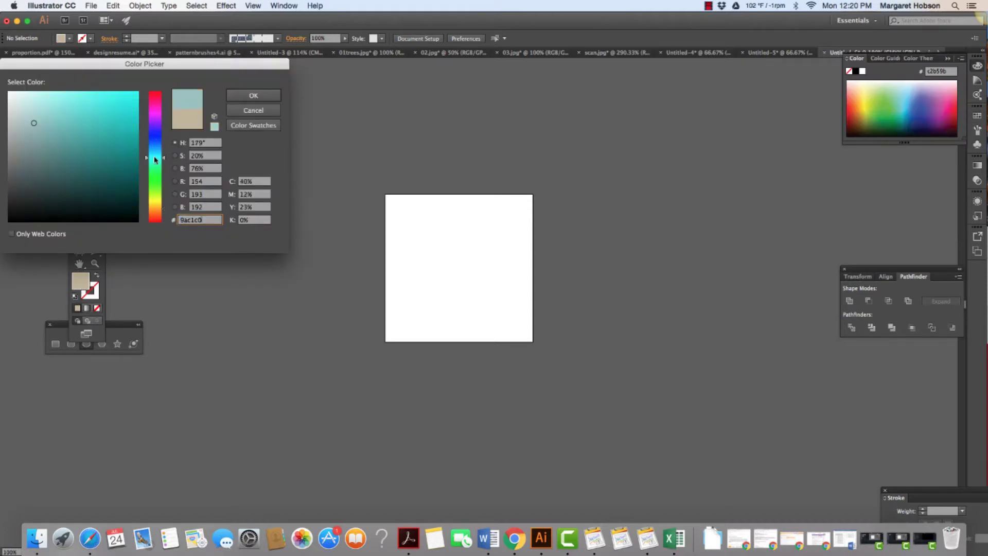
click(154, 127)
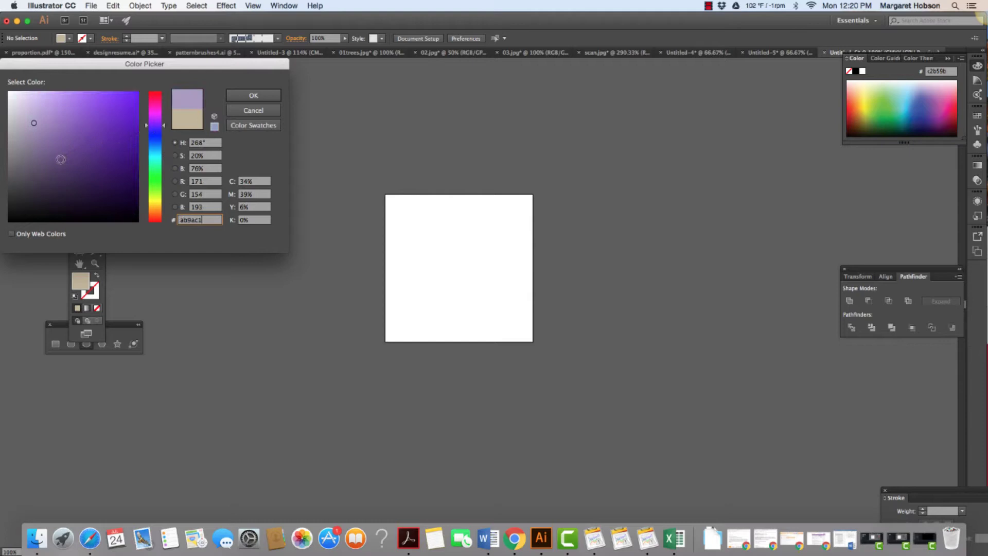
drag(60, 160, 43, 154)
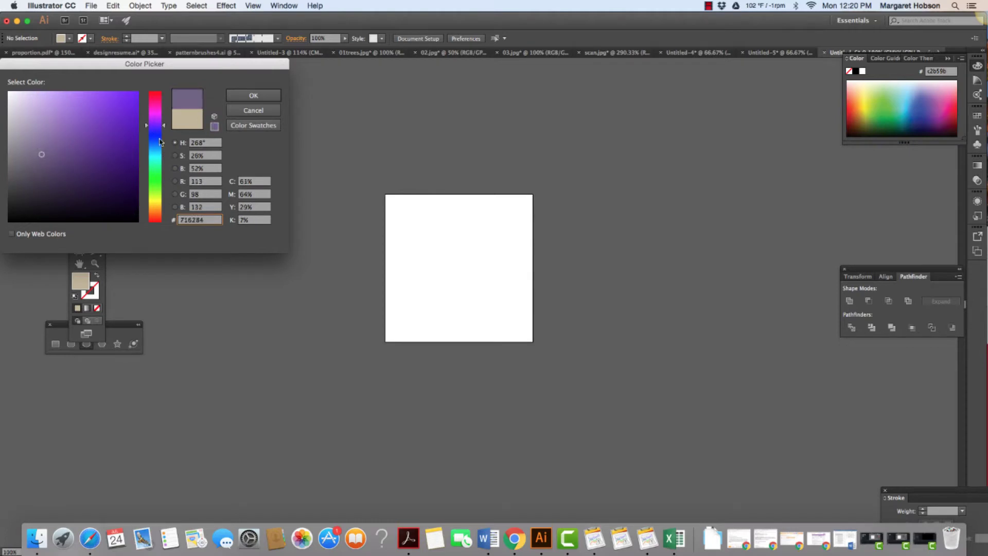
click(265, 95)
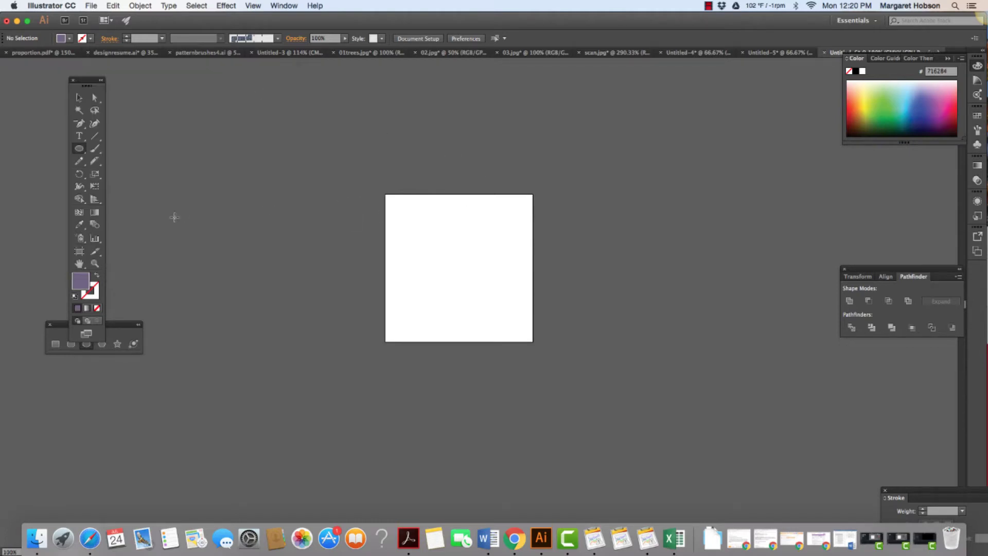
Change the fill colour to light green a2c69e
double_click(81, 282)
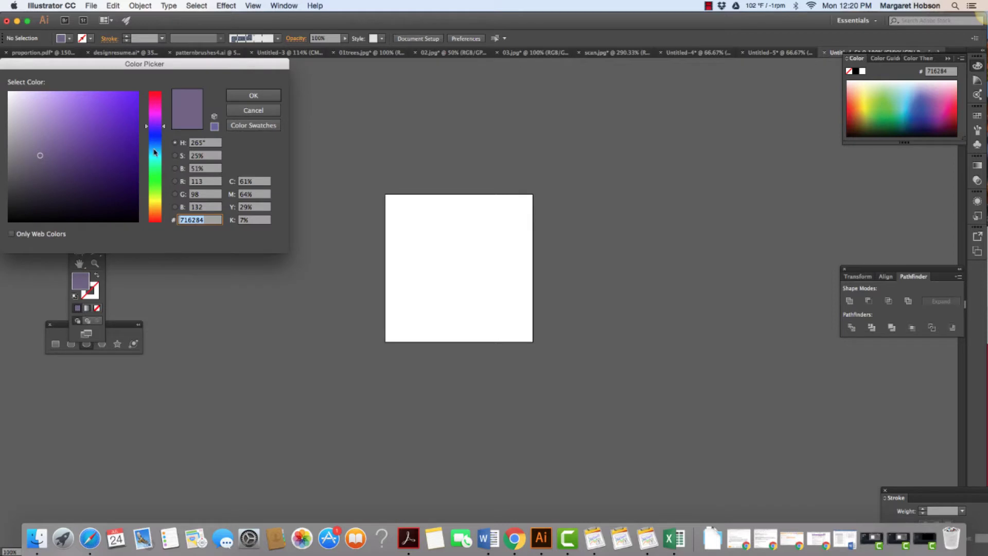
text(658262)
drag(23, 141, 33, 120)
click(252, 96)
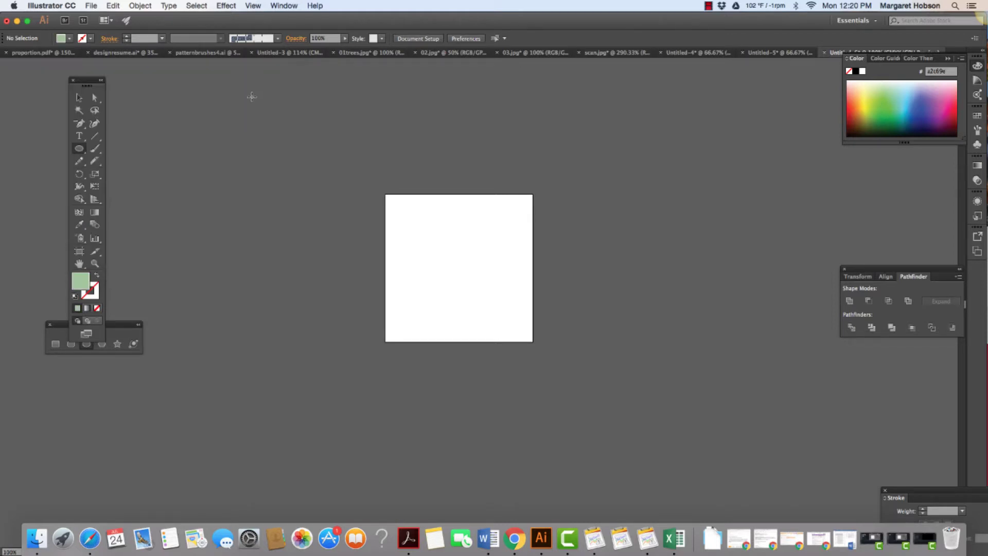
Draw the first green circles, including a large one overlapping the artboard's left edge
drag(79, 149, 113, 173)
mouse_move(402, 201)
mouse_down()
mouse_move(390, 186)
mouse_move(412, 214)
mouse_up()
drag(410, 238, 465, 292)
drag(450, 222, 490, 259)
drag(505, 315, 518, 328)
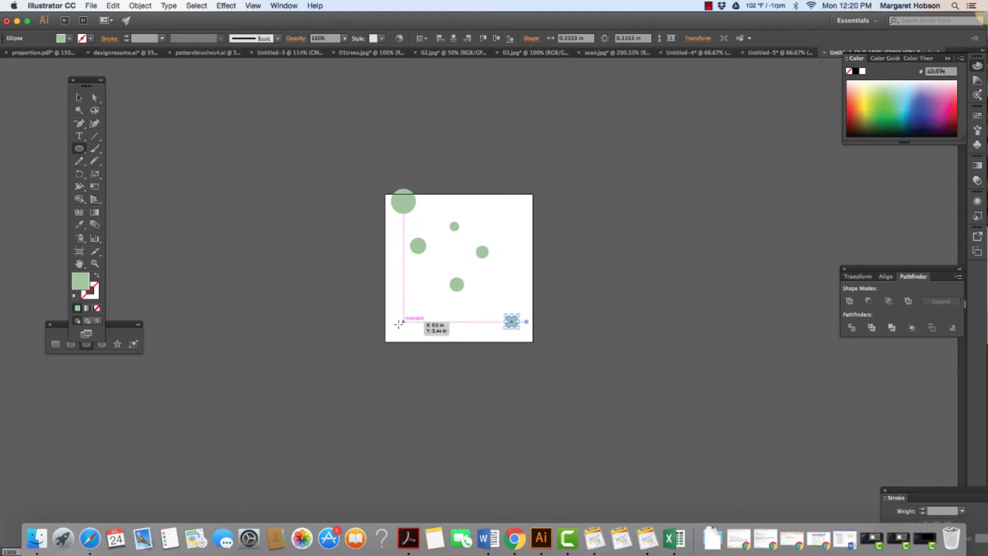
drag(394, 299, 404, 308)
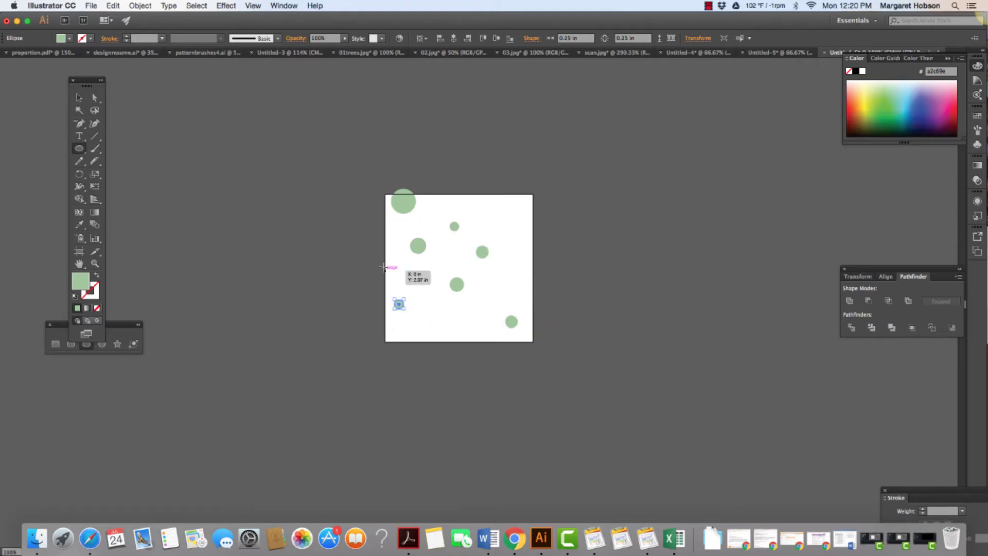
drag(382, 264, 395, 277)
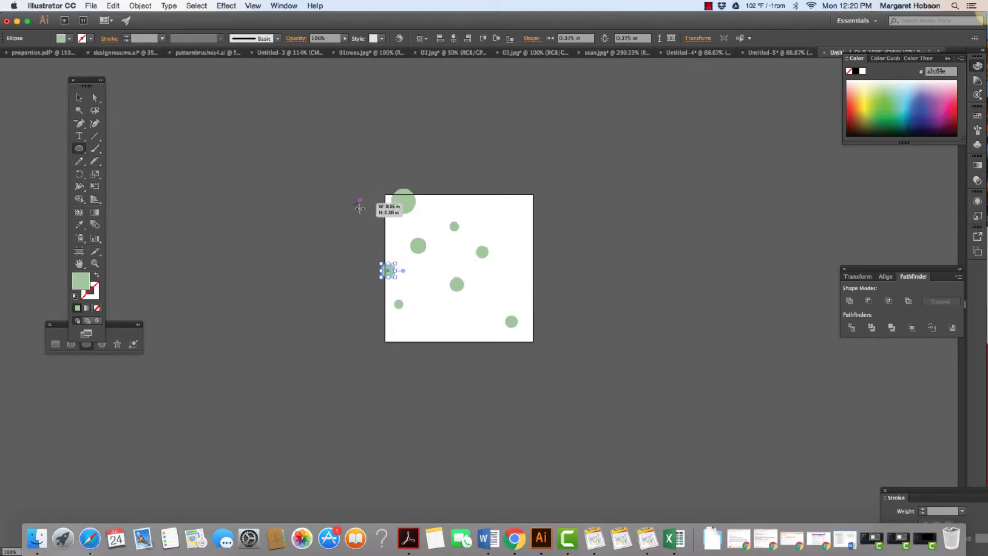
drag(354, 201, 391, 237)
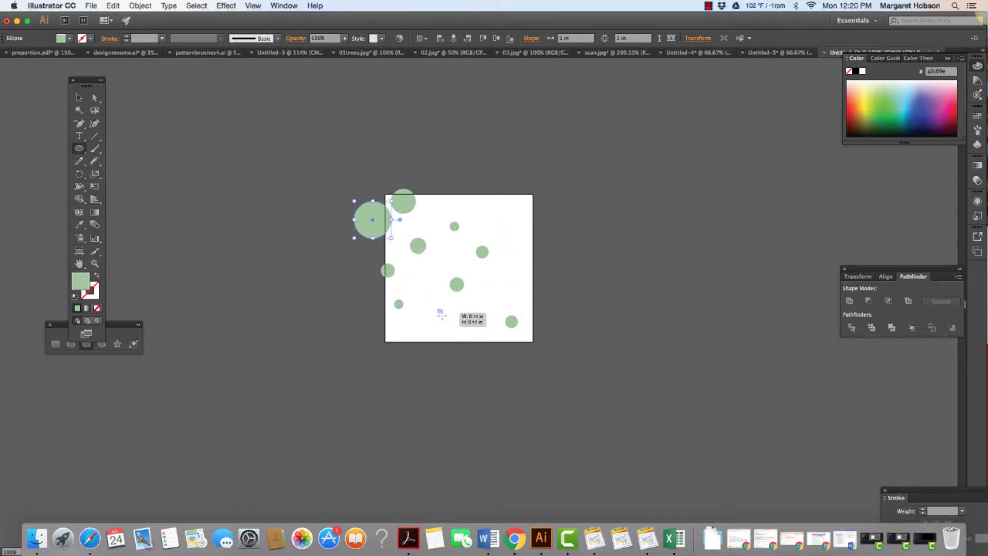
Add more circles in the centre and across the top edge, replacing a stray tiny circle
drag(438, 308, 457, 328)
mouse_move(444, 244)
mouse_down()
mouse_move(488, 257)
mouse_move(476, 274)
mouse_up()
drag(418, 263, 424, 270)
drag(432, 213, 503, 225)
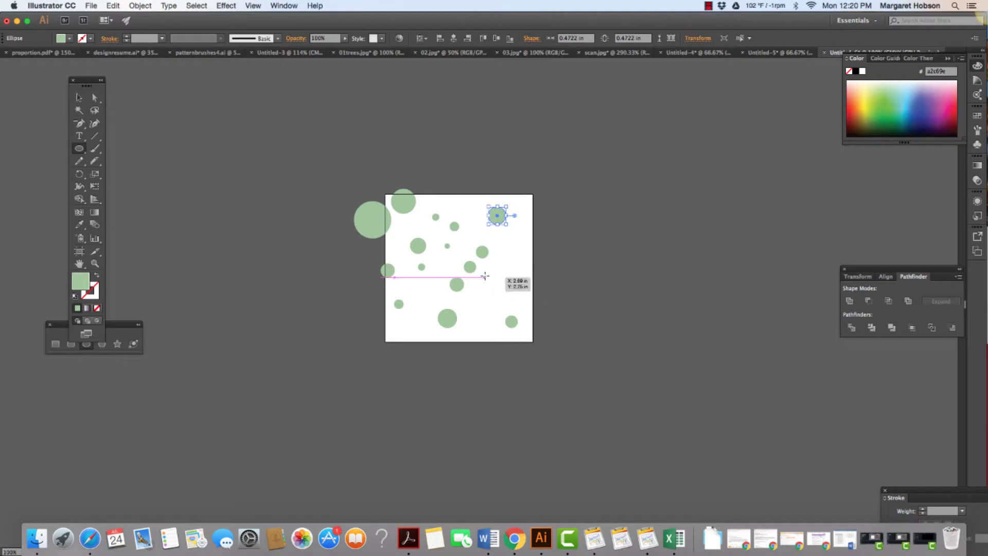
drag(460, 177, 475, 201)
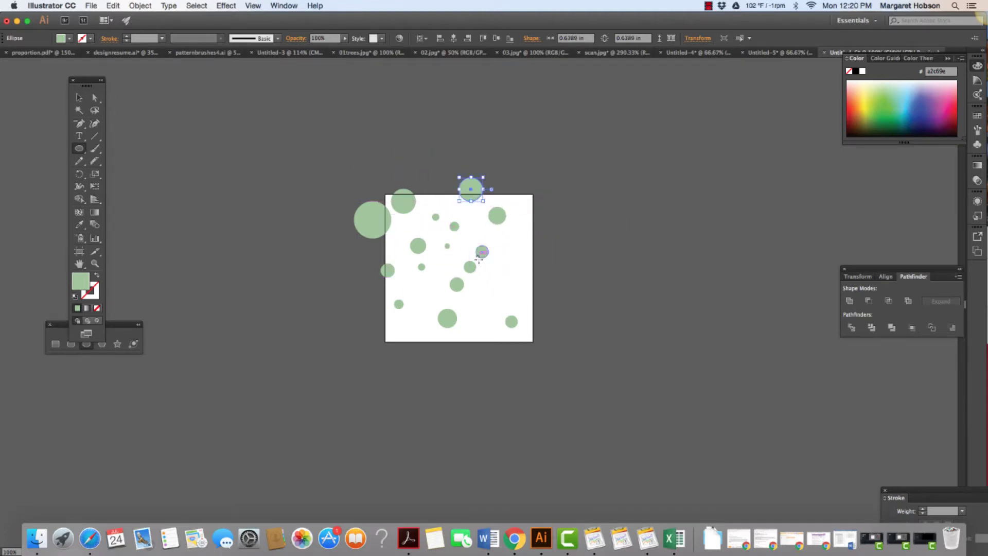
drag(493, 277, 497, 280)
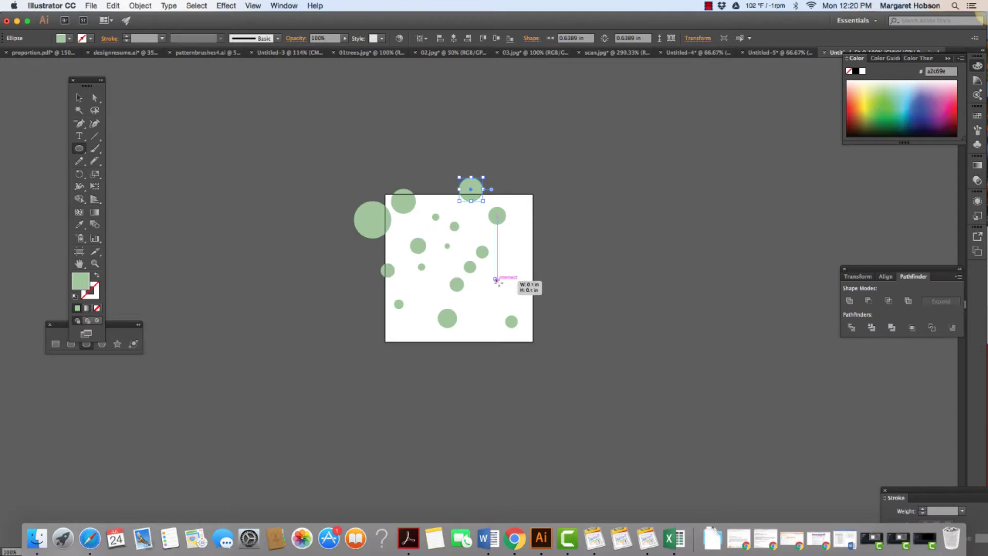
key(Delete)
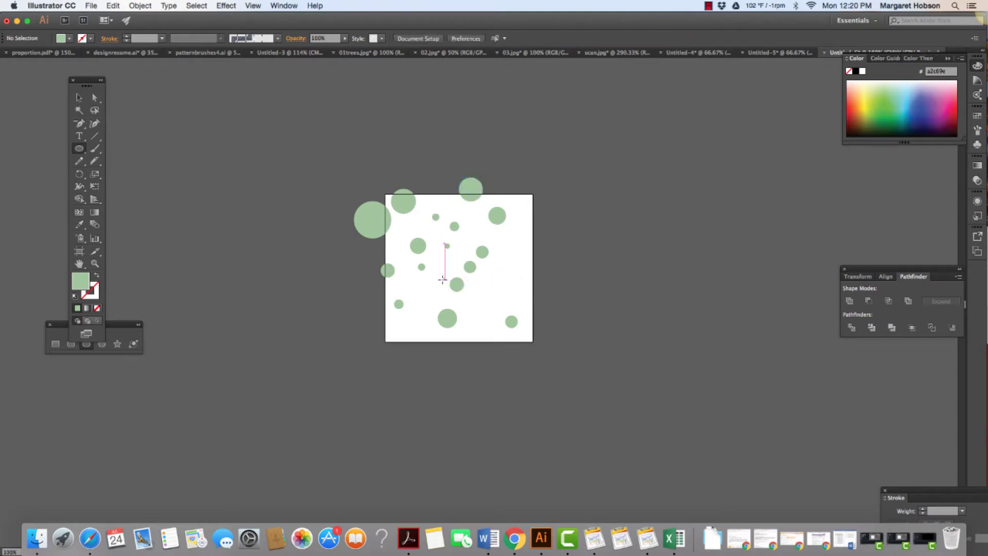
click(494, 281)
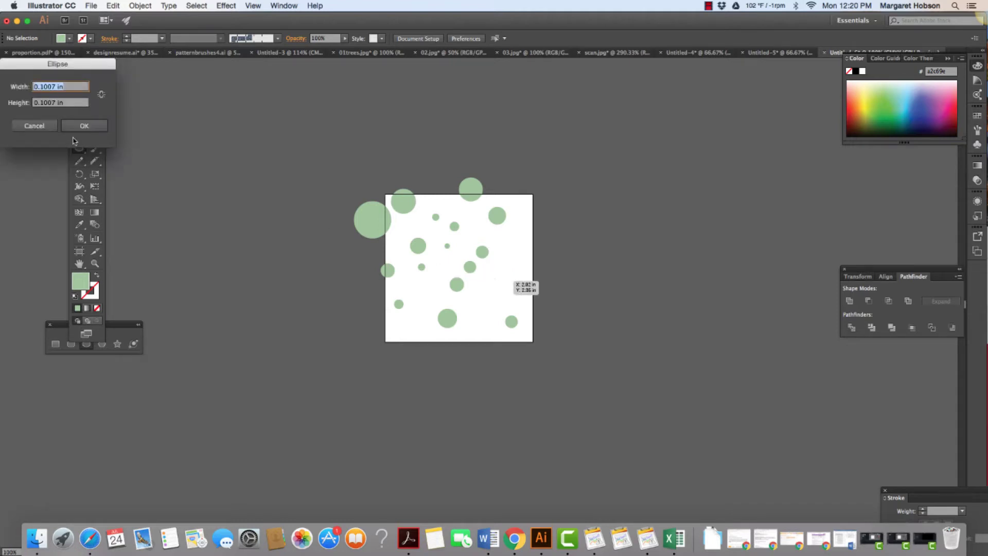
click(45, 127)
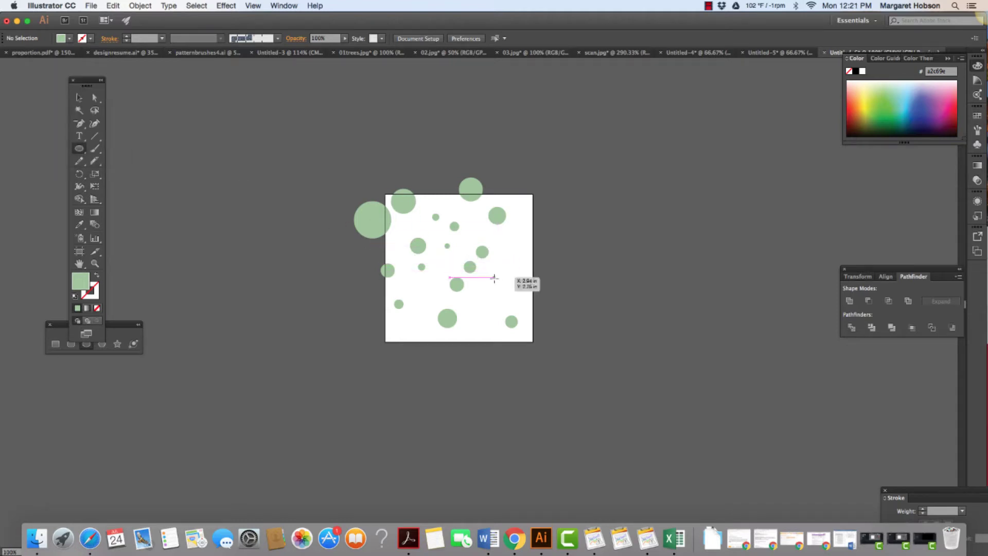
drag(494, 276, 506, 293)
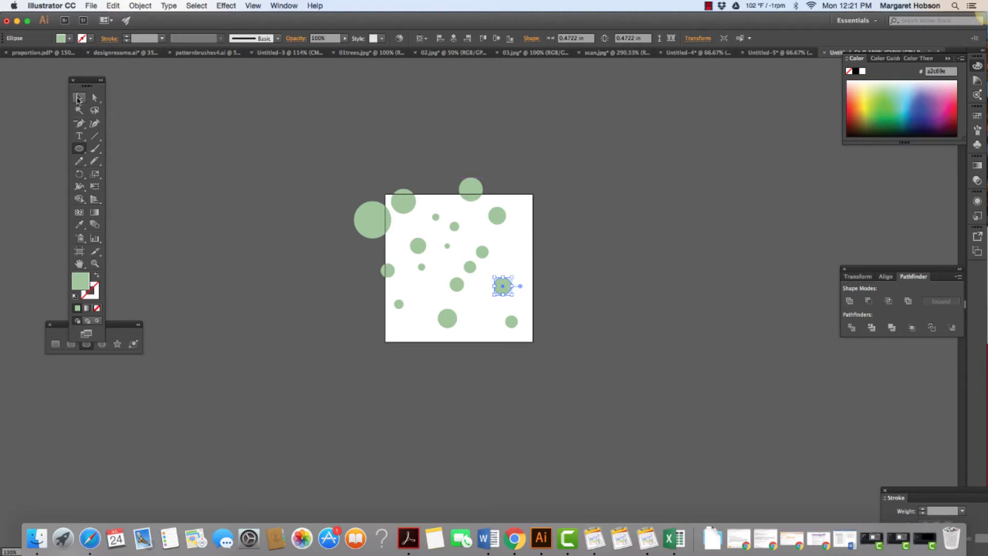
click(78, 97)
click(259, 166)
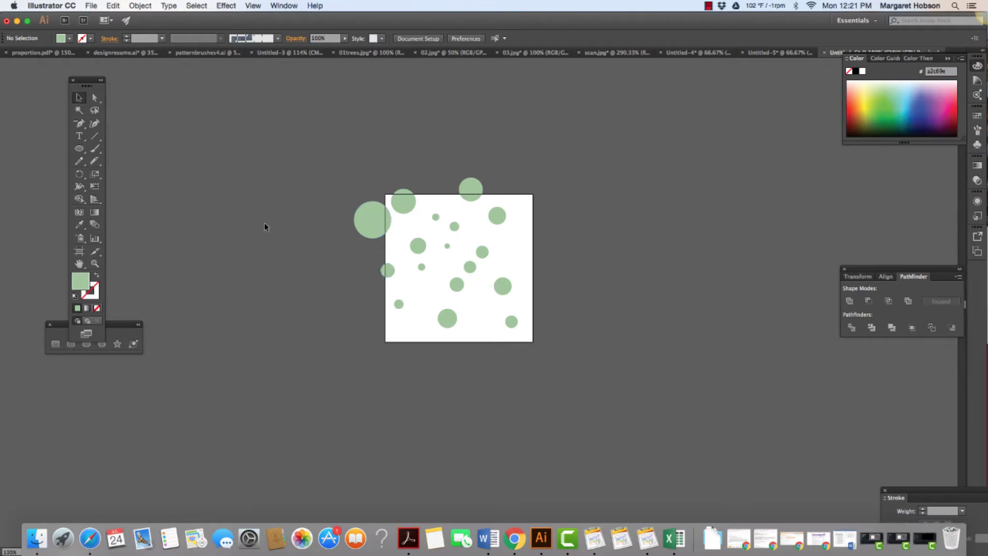
Draw a no-fill rectangle over the left overhang and add the small edge circle to the selection
click(83, 151)
click(132, 148)
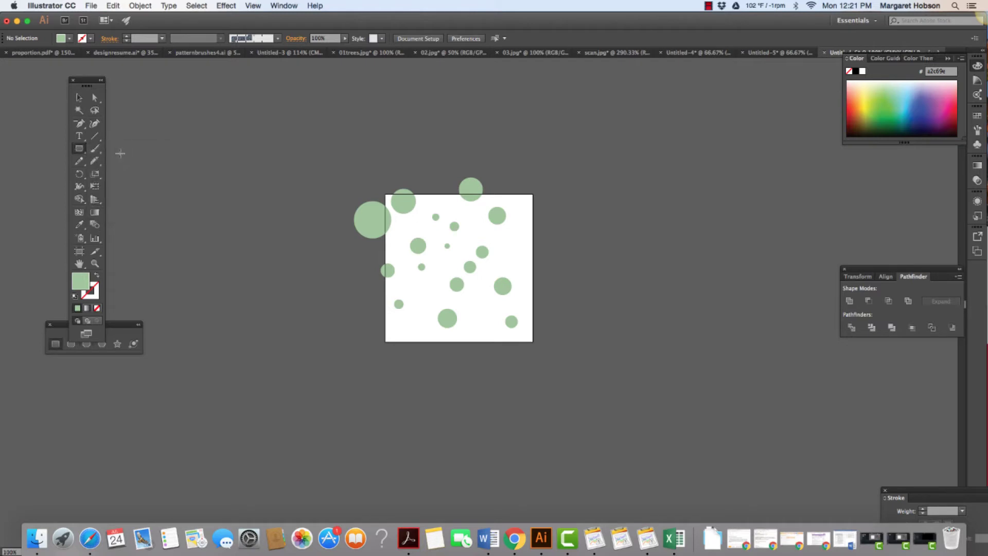
click(98, 308)
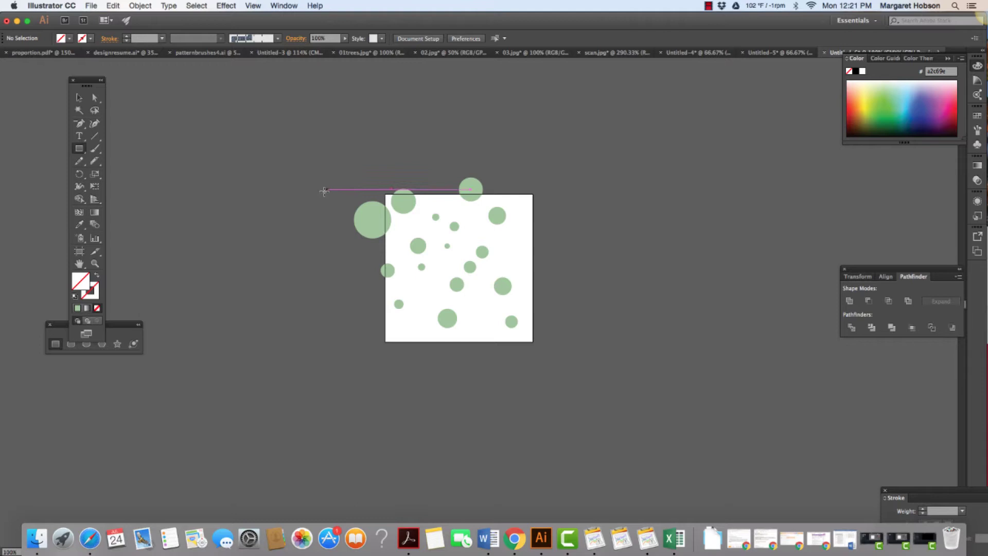
drag(321, 182, 384, 344)
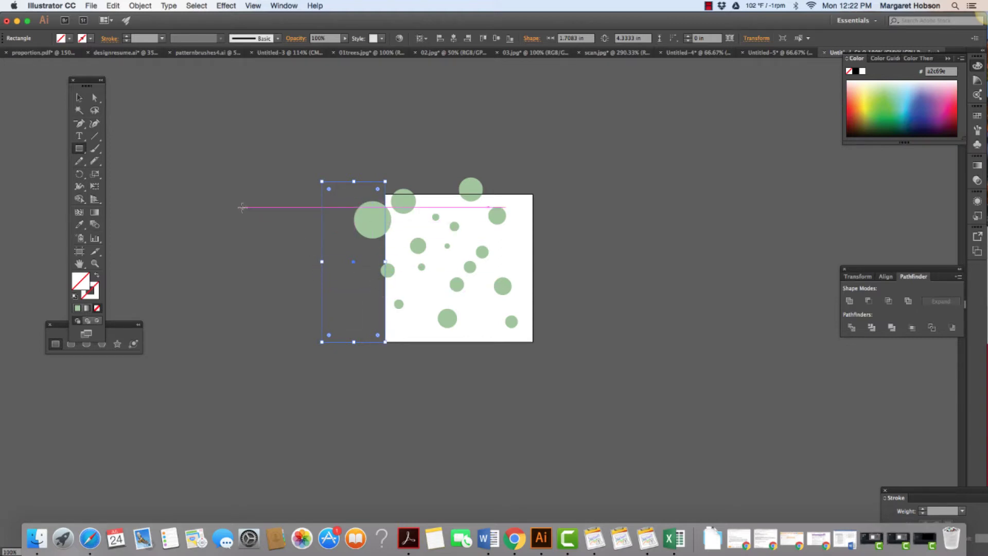
click(78, 97)
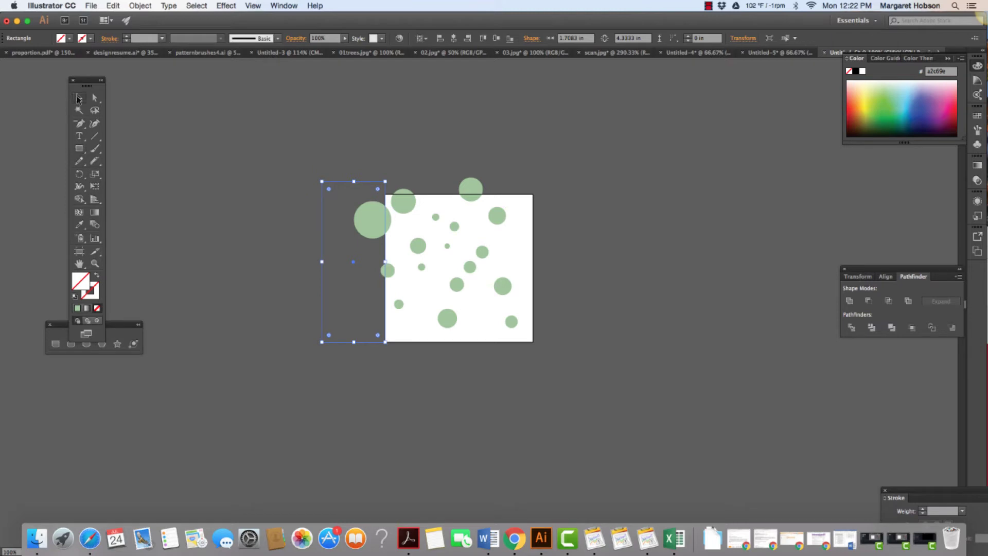
shift+click(388, 270)
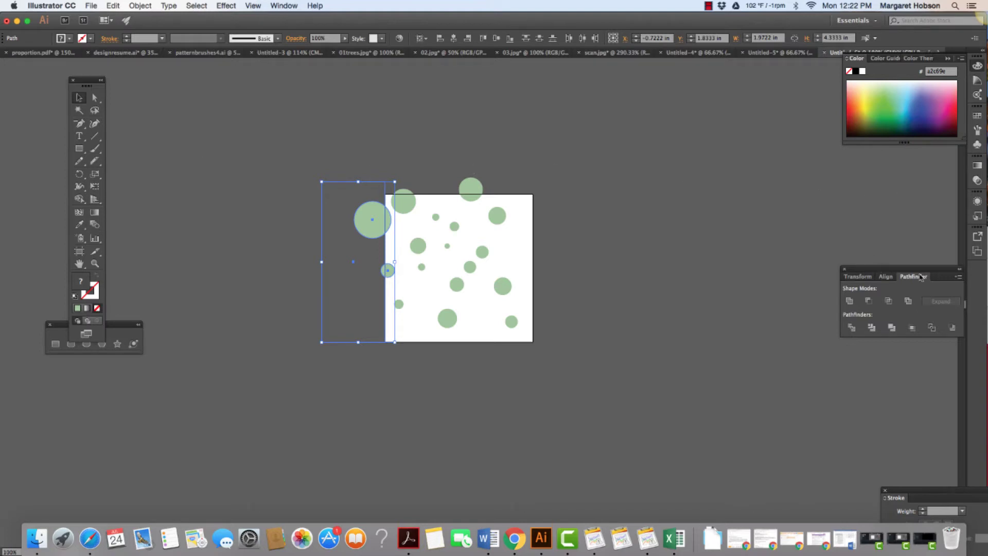
Divide the rectangle and edge circles with Pathfinder, then reselect the divided group
drag(912, 279, 732, 196)
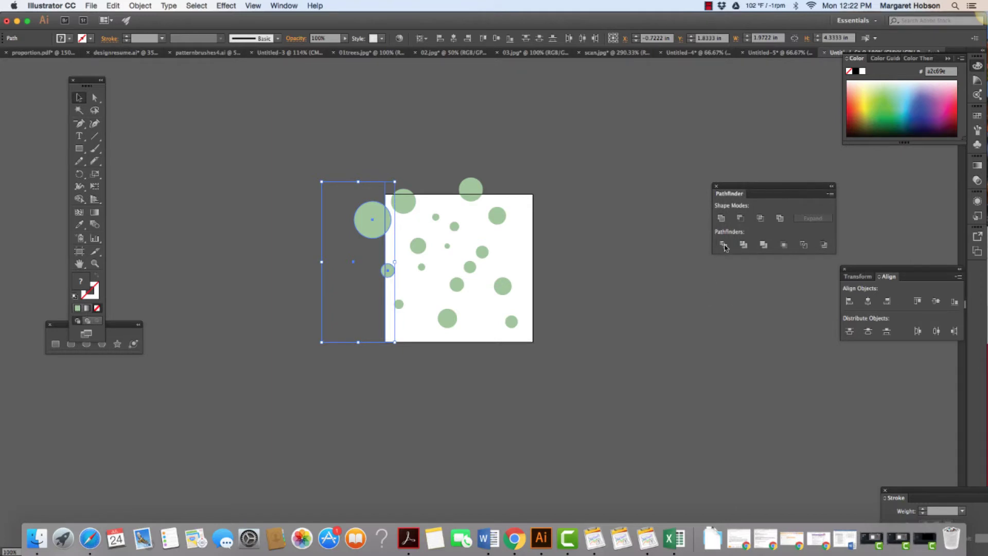
click(723, 246)
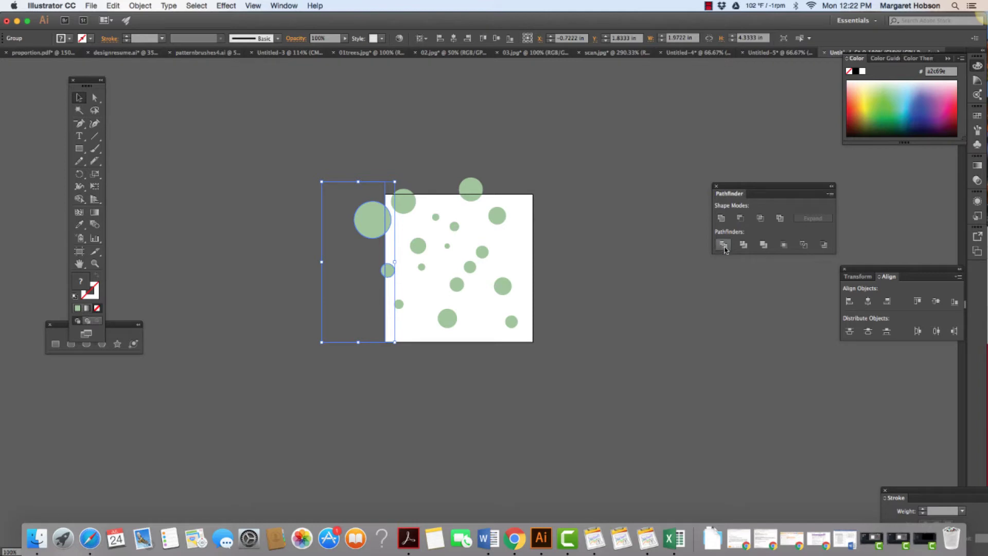
click(601, 307)
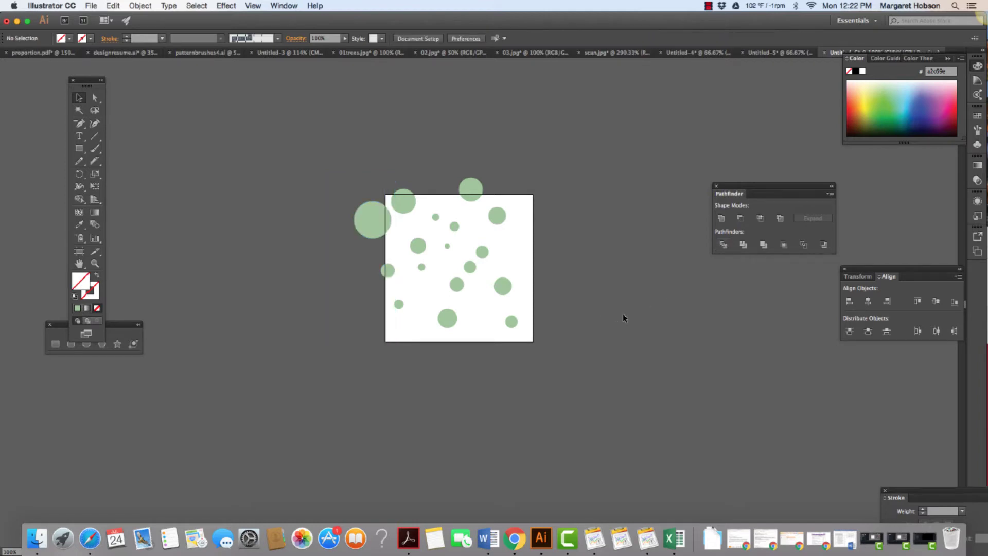
click(362, 218)
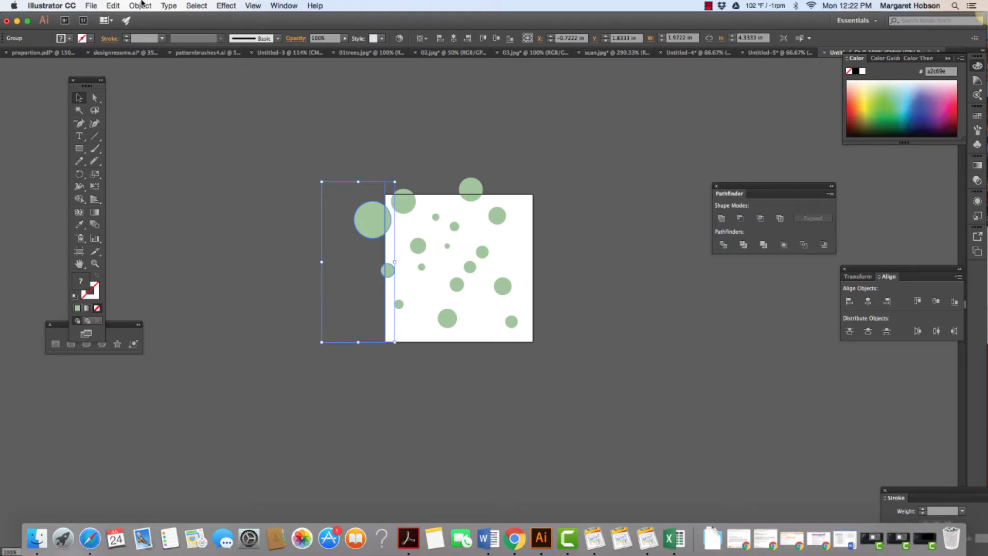
Ungroup the divided pieces and select the circle on the artboard's left edge
click(140, 7)
click(149, 54)
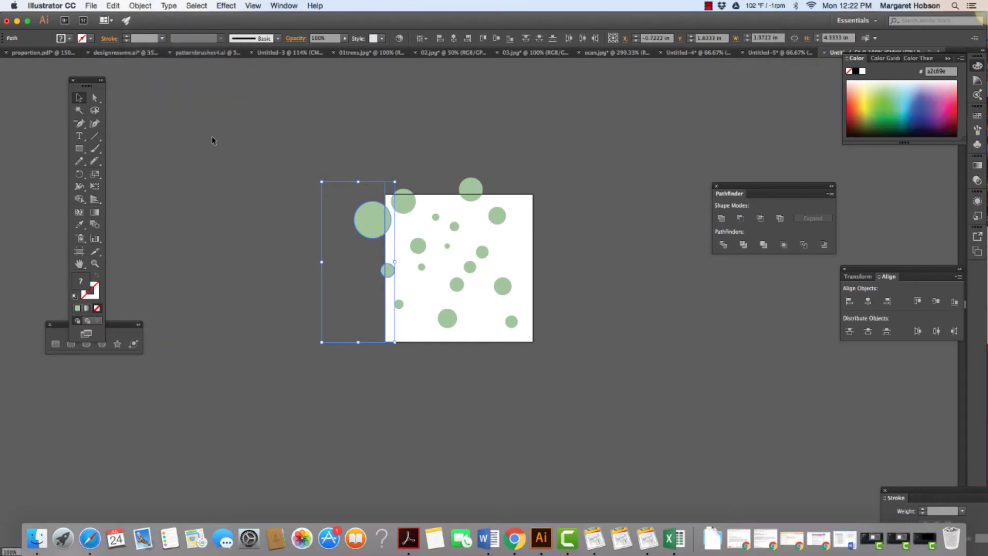
click(220, 164)
click(370, 225)
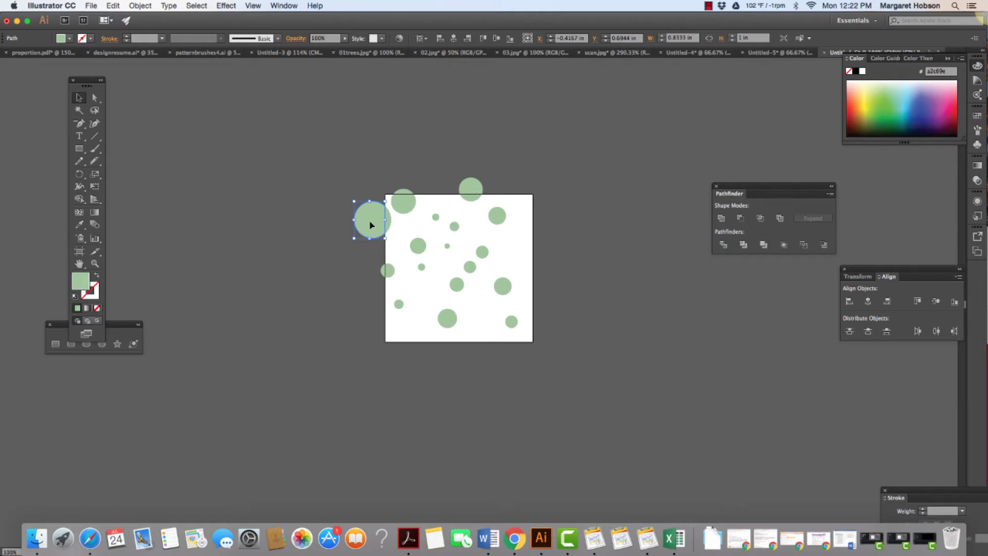
Copy the large left-edge circle 4 in right, then move and enlarge two inner circles
drag(370, 225, 404, 224)
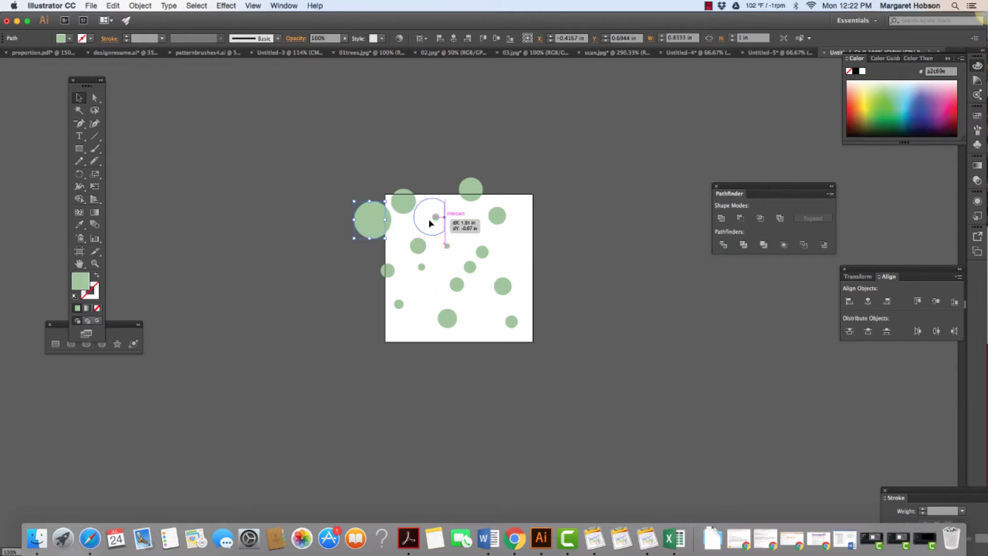
drag(431, 223, 518, 223)
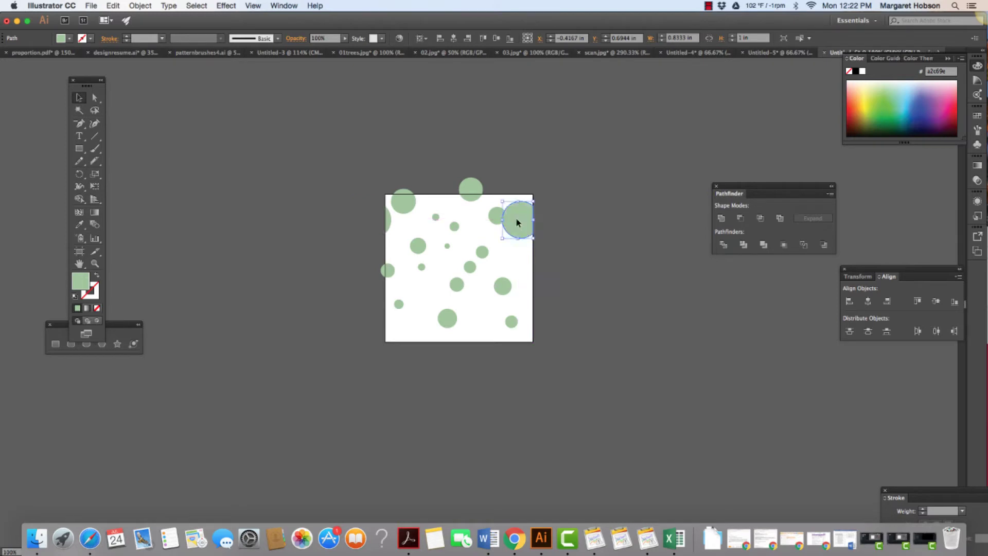
click(583, 226)
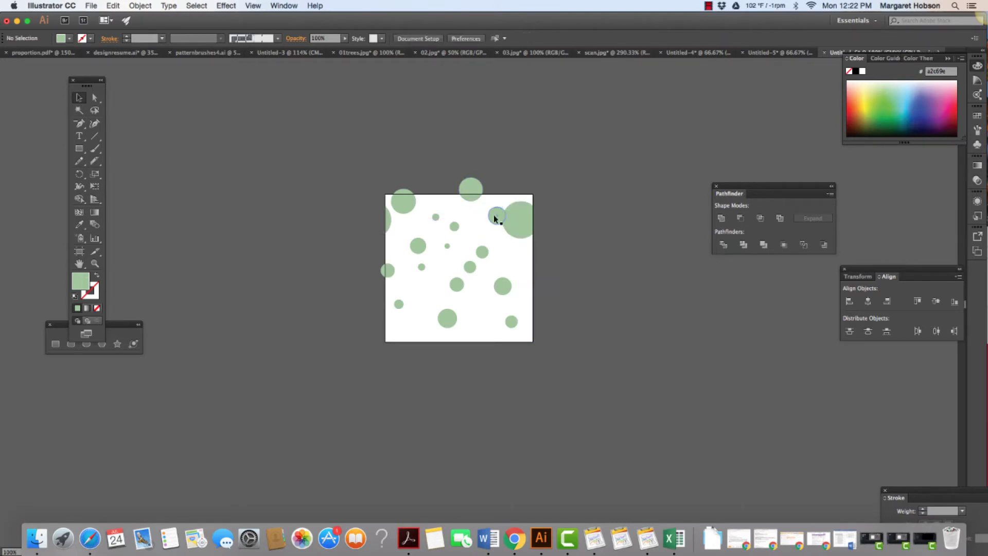
drag(489, 219, 473, 223)
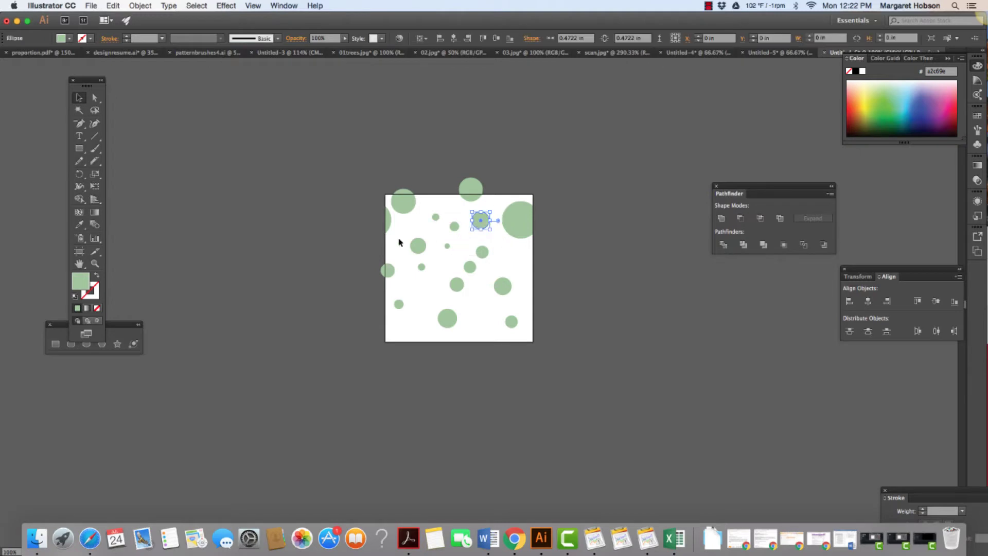
mouse_move(455, 286)
mouse_down()
mouse_move(447, 281)
mouse_move(463, 282)
mouse_move(467, 299)
mouse_up()
click(251, 287)
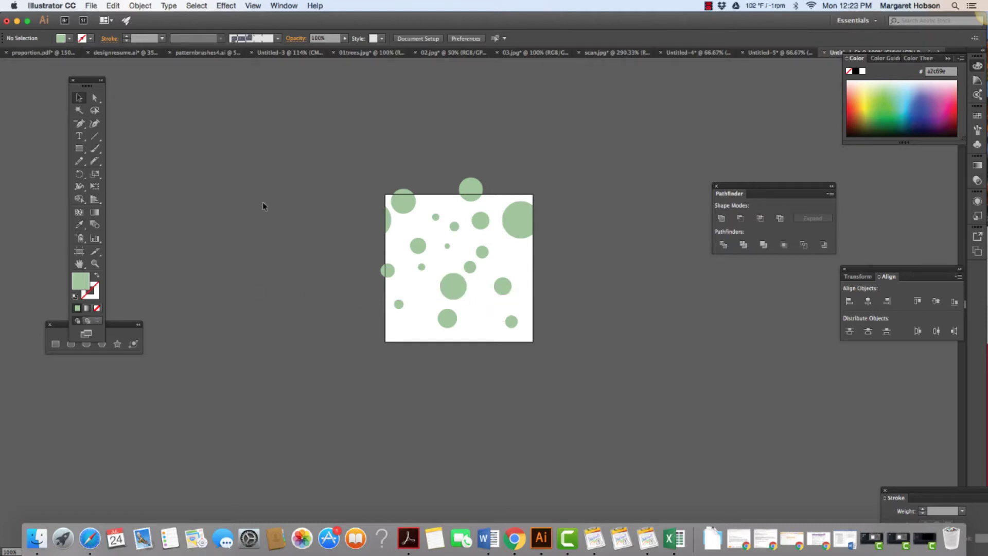
Zoom in and copy the small left-edge circle onto the artboard's right edge
click(384, 272)
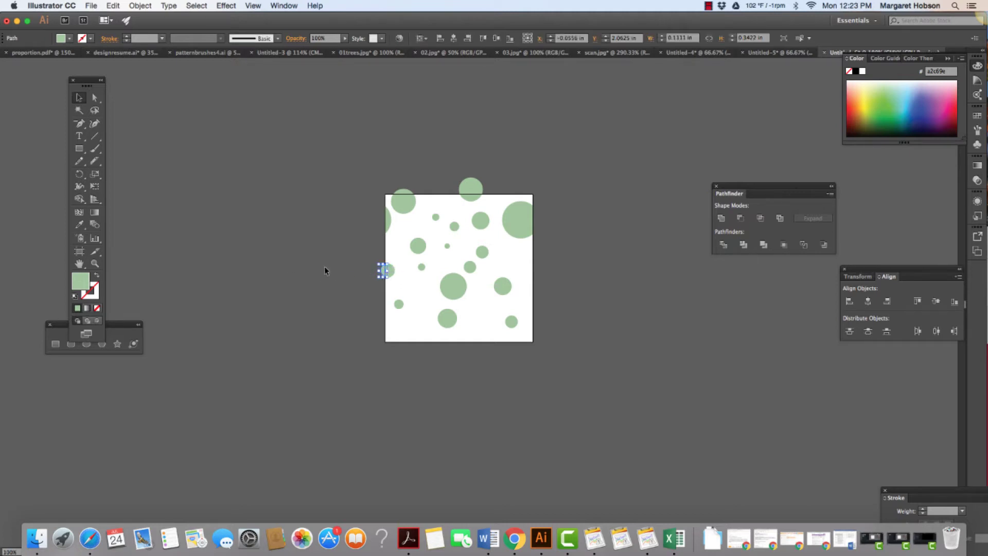
key(super+equal)
key(super+equal)
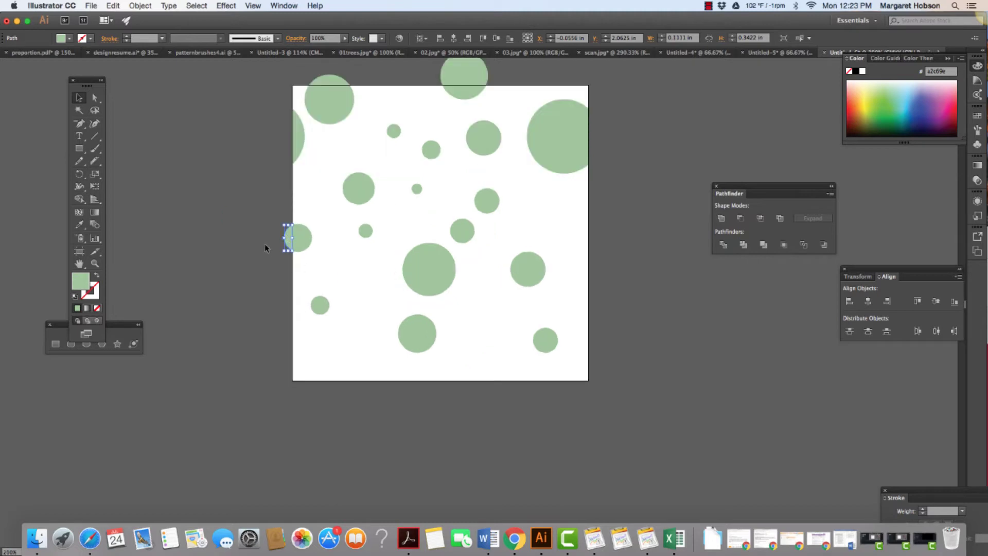
drag(288, 237, 585, 238)
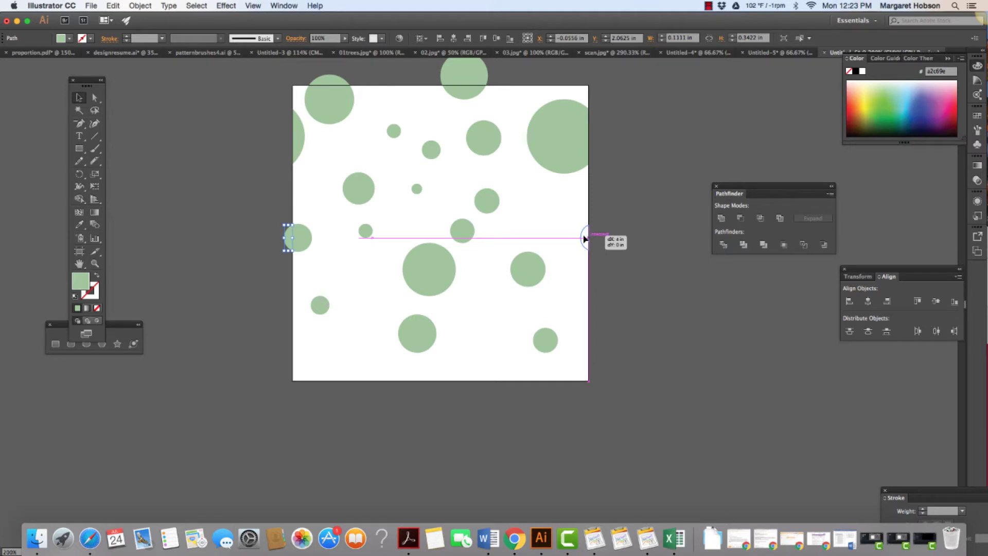
drag(585, 238, 584, 237)
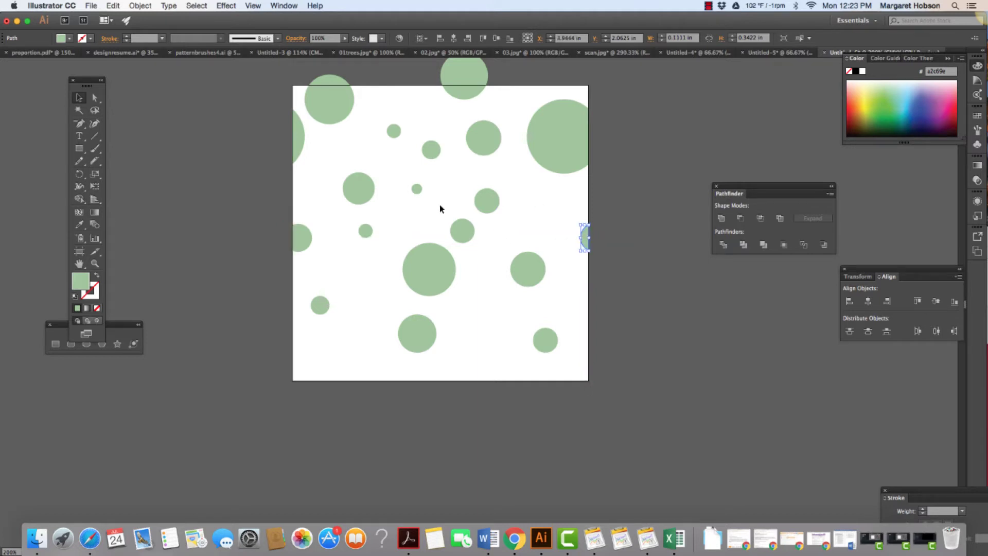
click(273, 6)
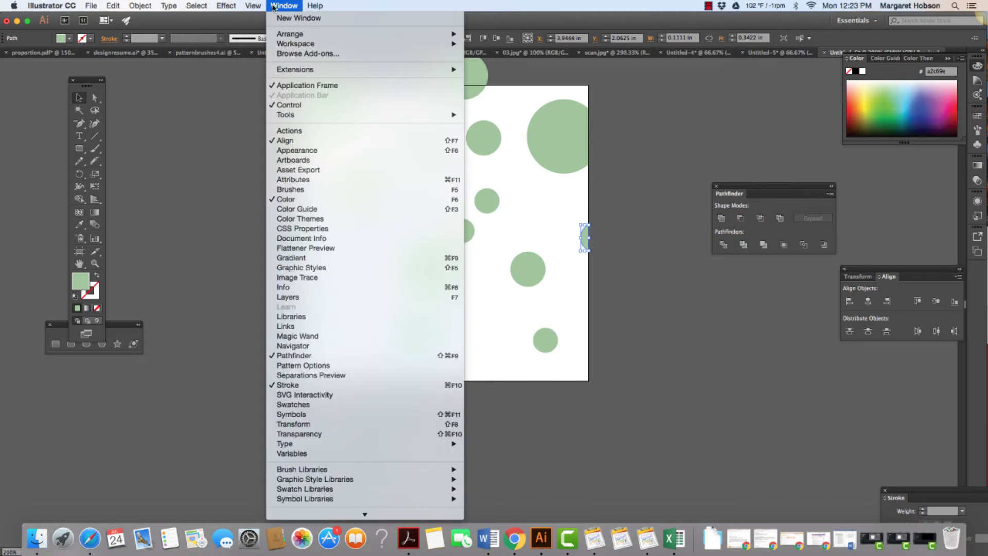
mouse_move(246, 6)
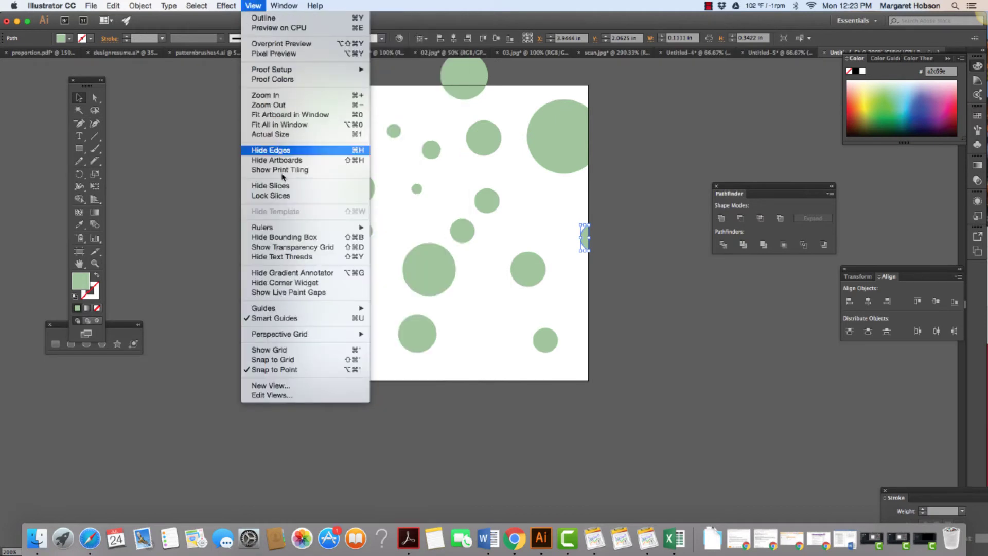
click(244, 352)
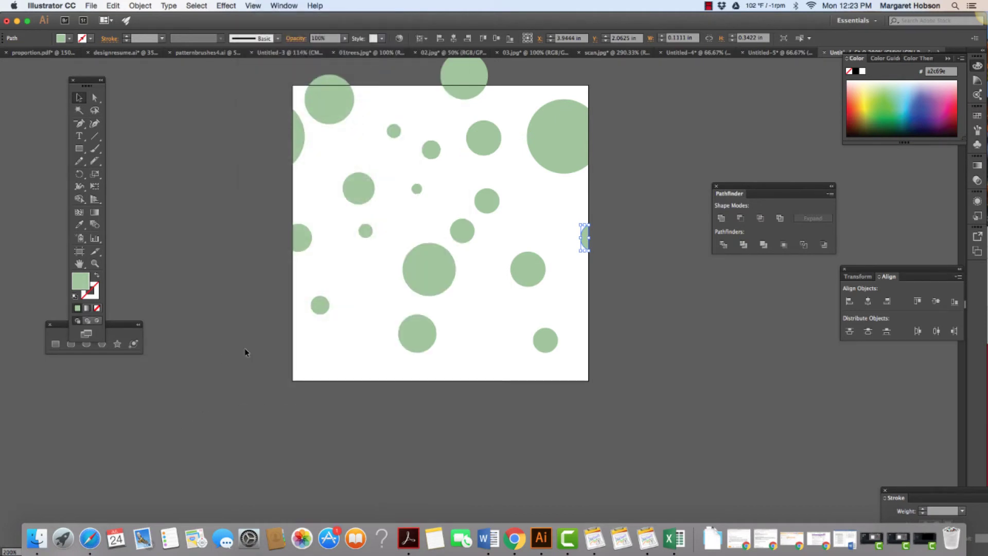
Draw a no-fill rectangle covering the area above the artboard's top edge
key(h)
drag(451, 177, 432, 263)
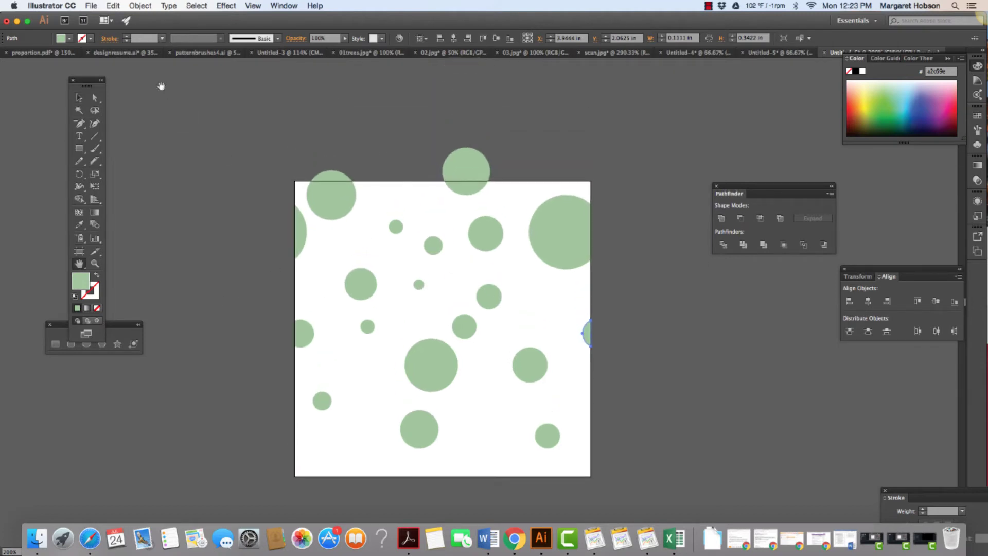
click(81, 152)
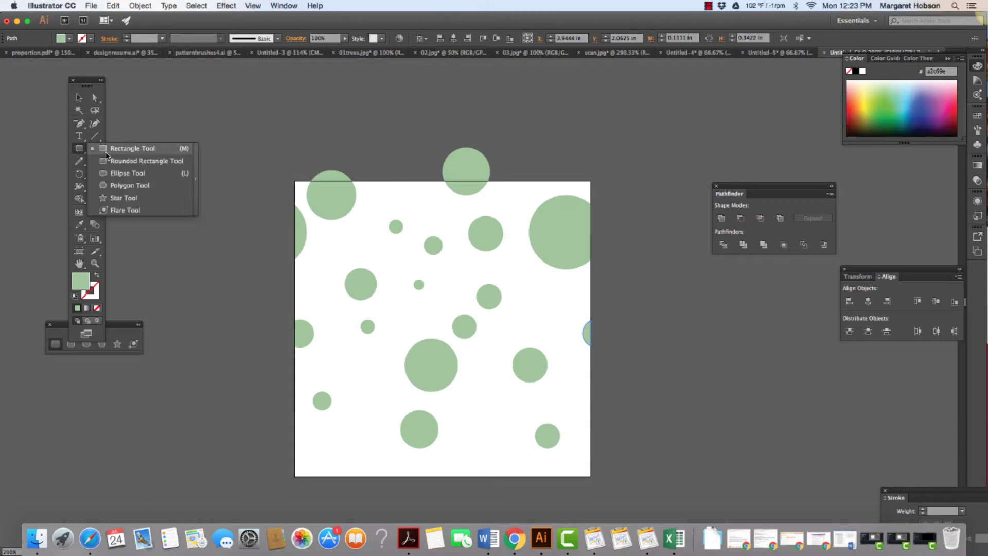
click(126, 148)
click(98, 307)
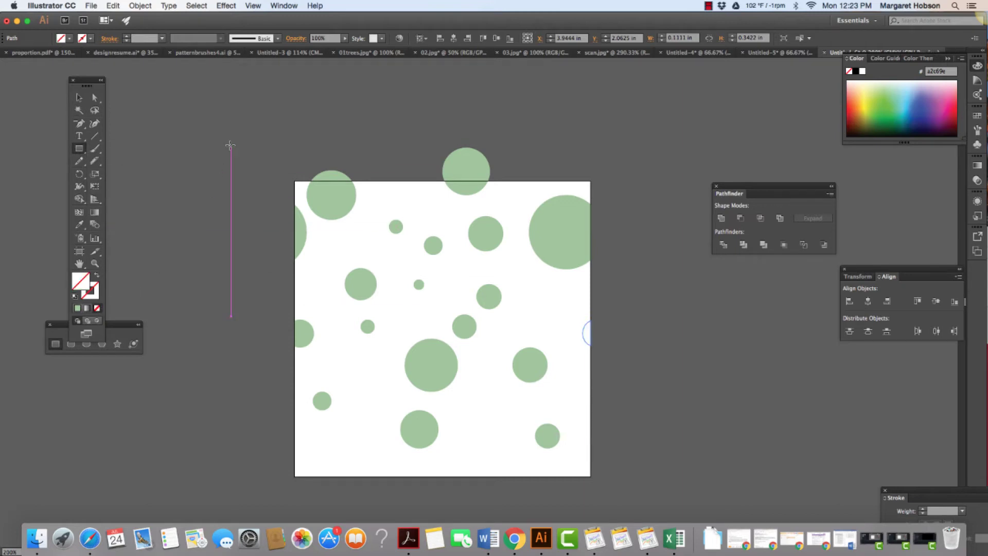
drag(256, 88, 553, 180)
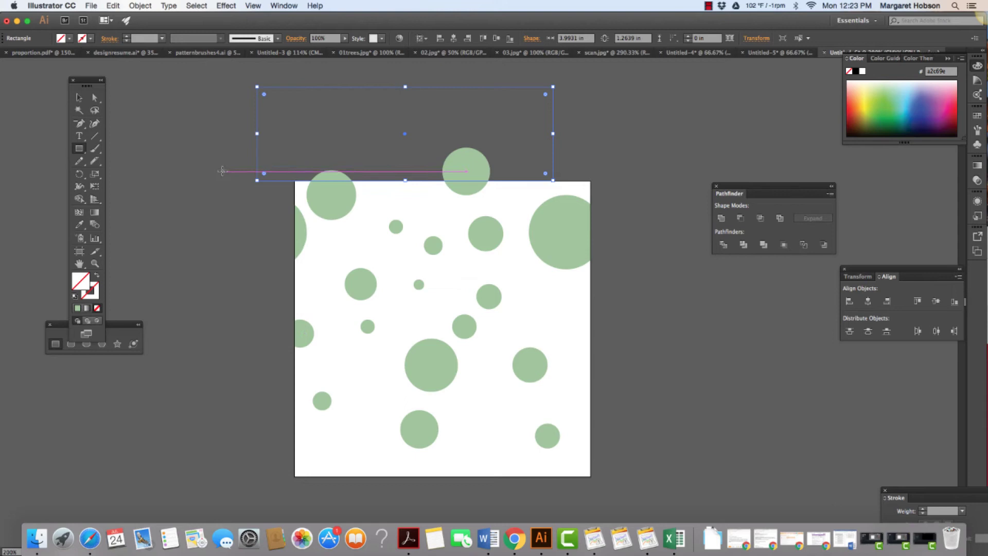
Divide the top-edge circles along the rectangle, ungroup them, and move one cap to the bottom edge
click(78, 99)
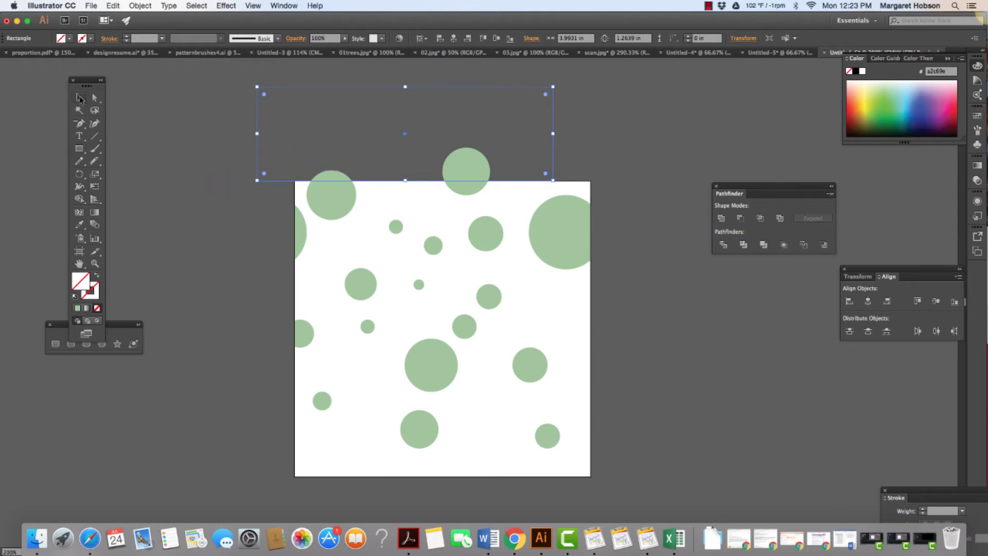
shift+click(330, 177)
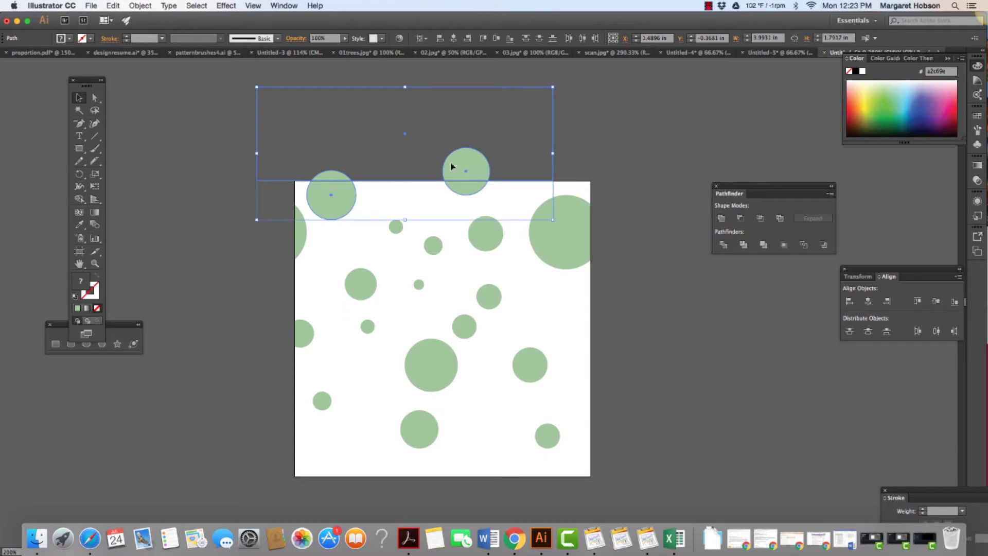
click(722, 245)
click(642, 247)
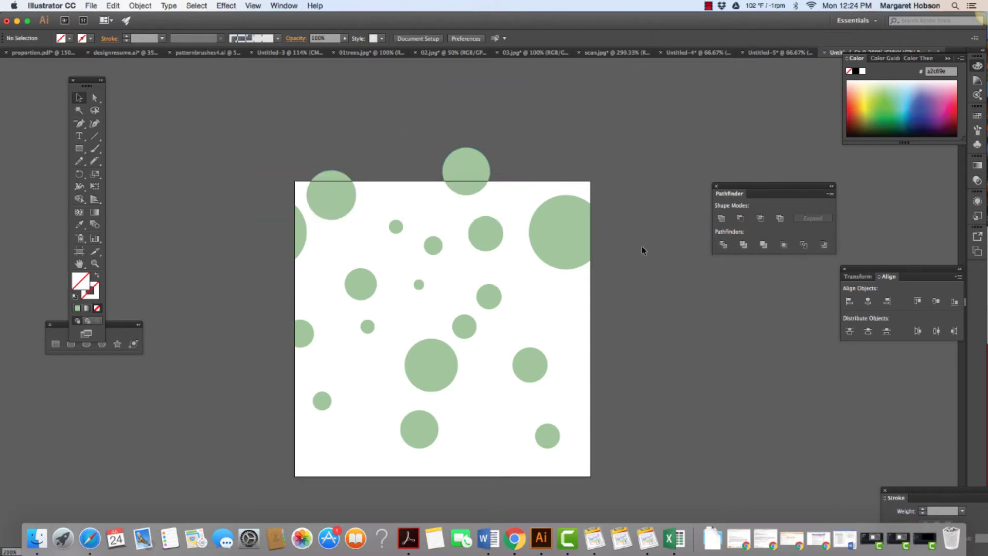
click(471, 167)
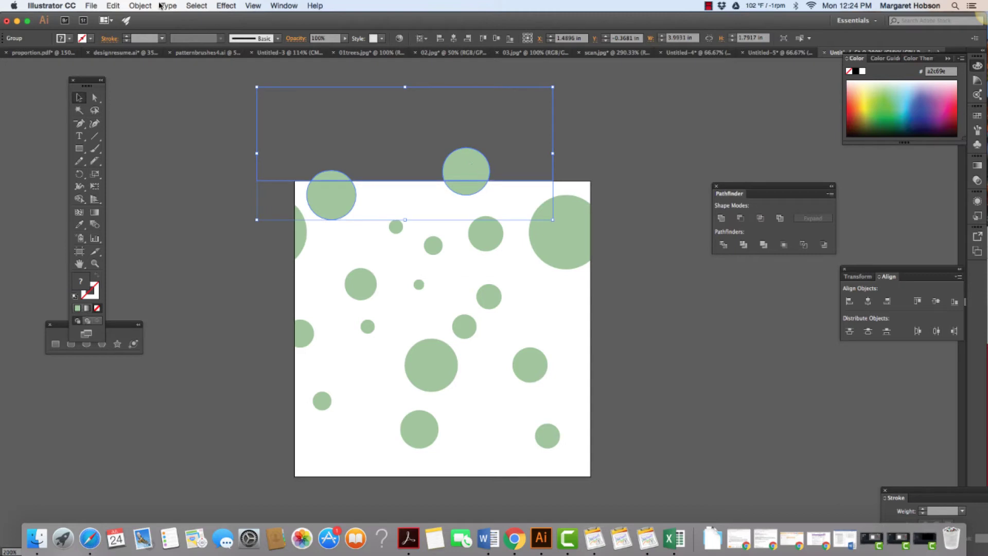
click(143, 5)
click(149, 53)
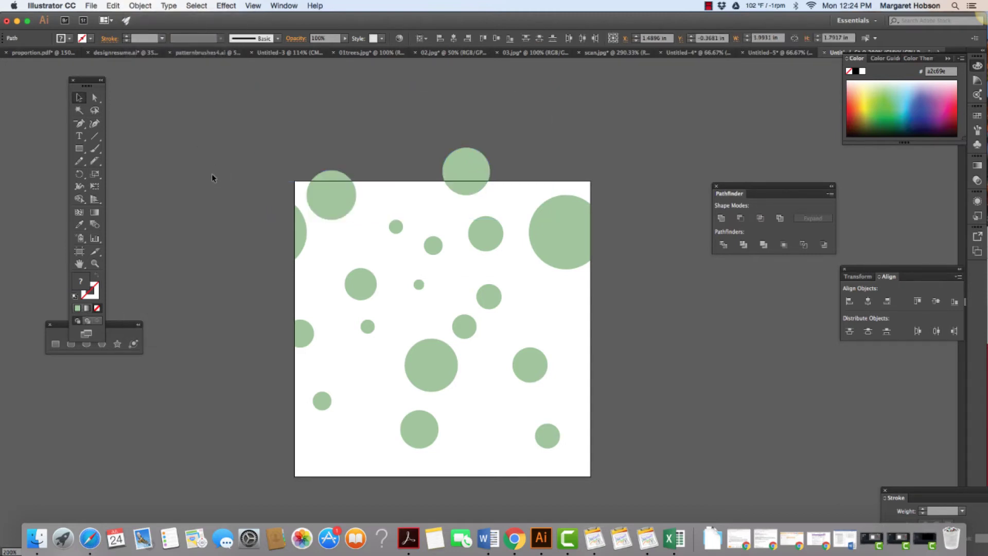
click(211, 175)
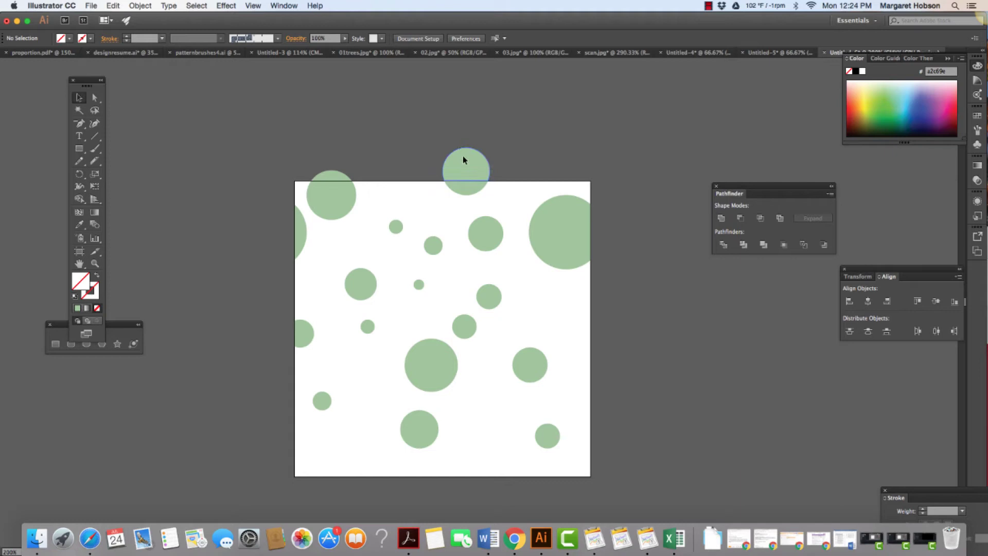
drag(463, 160, 494, 458)
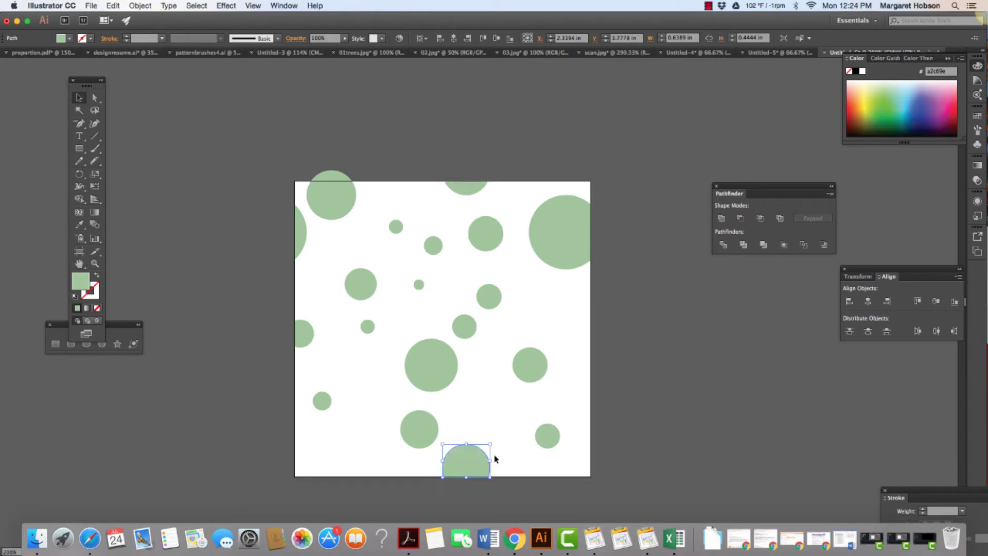
Move the top-left circle's cap piece straight down onto the artboard's bottom edge
click(328, 179)
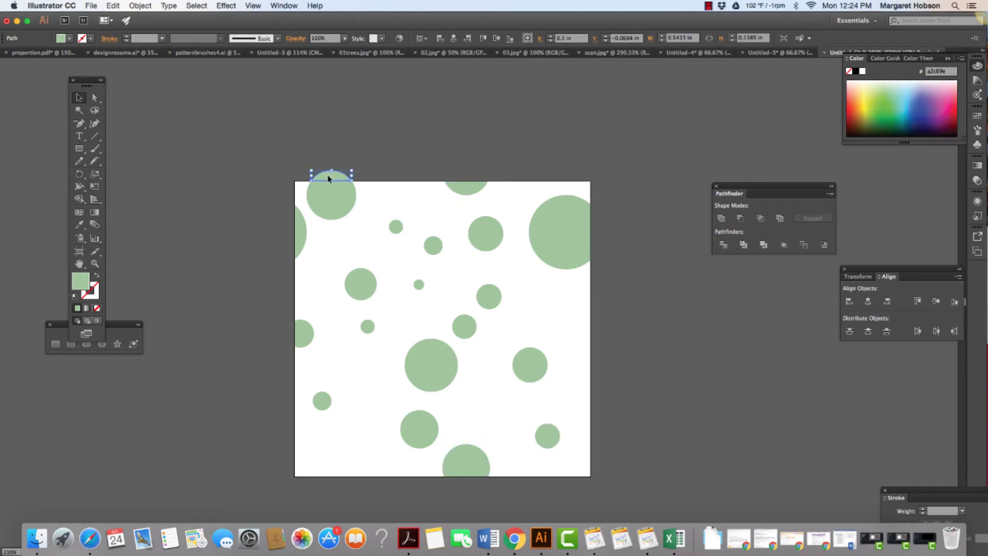
key(super+shift+a)
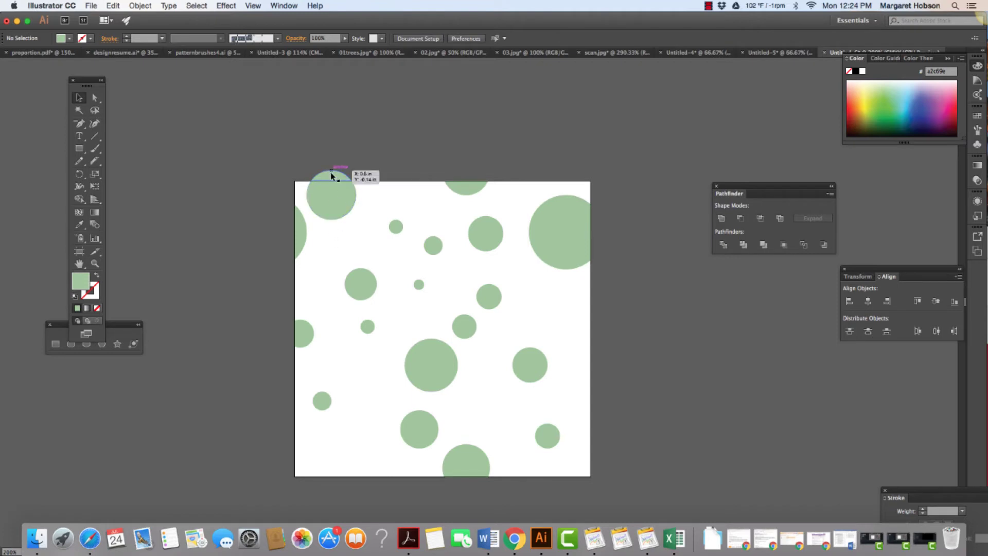
drag(330, 172, 360, 470)
click(363, 425)
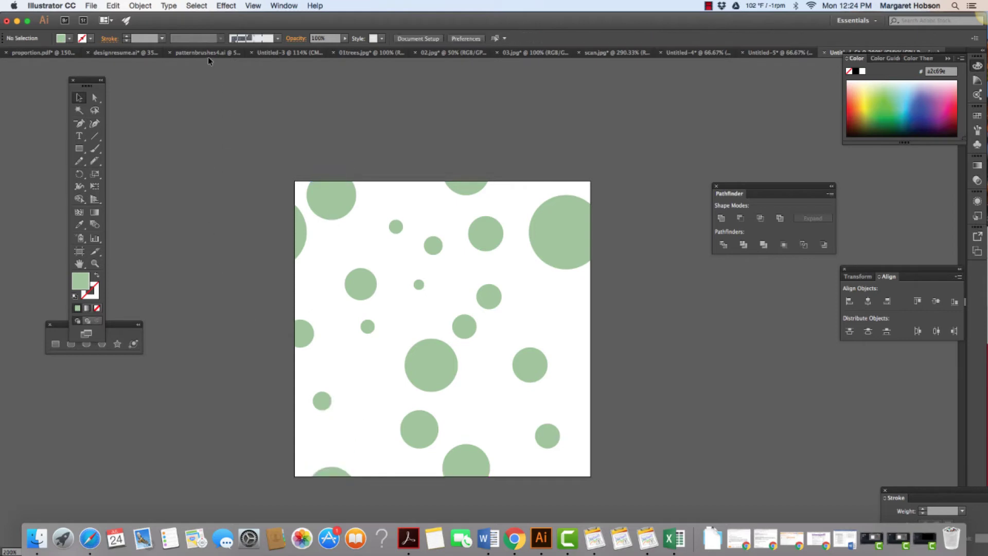
Move the rectangle-with-half-circles off beside the artboard and recentre the view on the artboard
drag(255, 131, 354, 304)
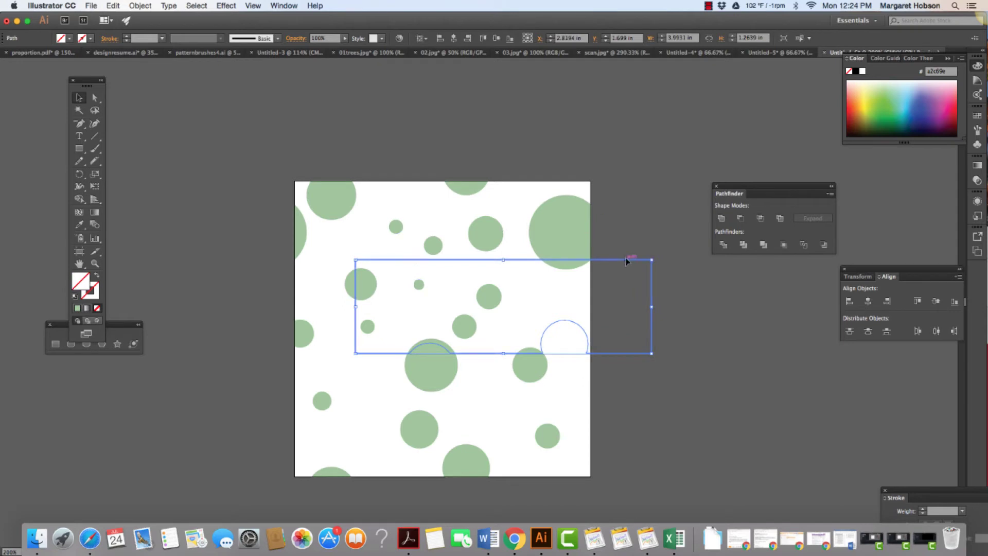
drag(627, 260, 636, 213)
key(super+shift+a)
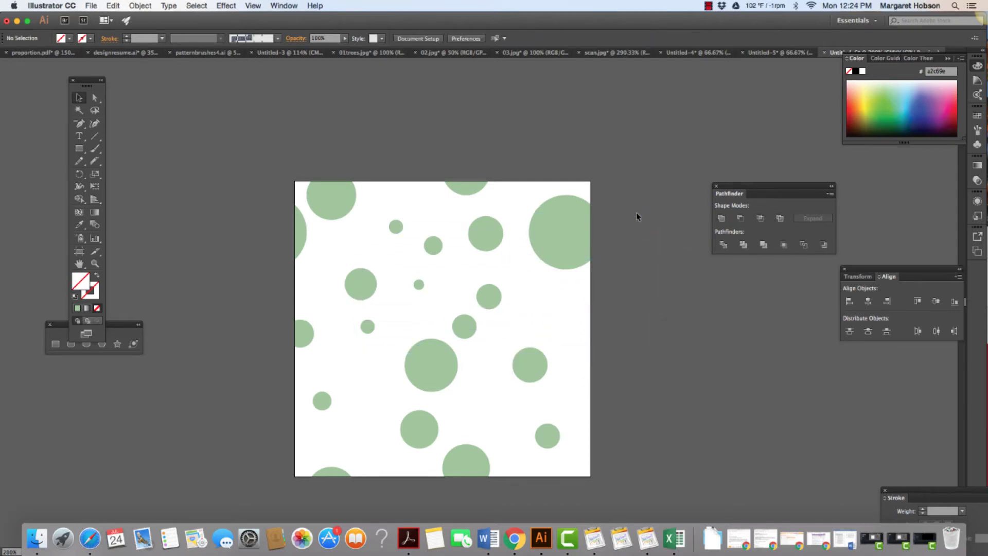
key(space)
scroll(456, 282, down, 5)
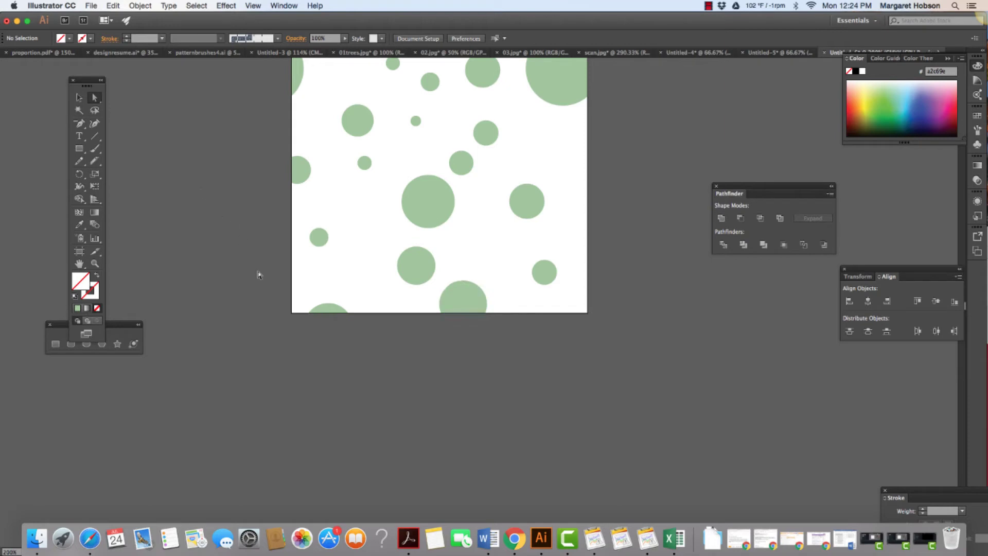
key(super+a)
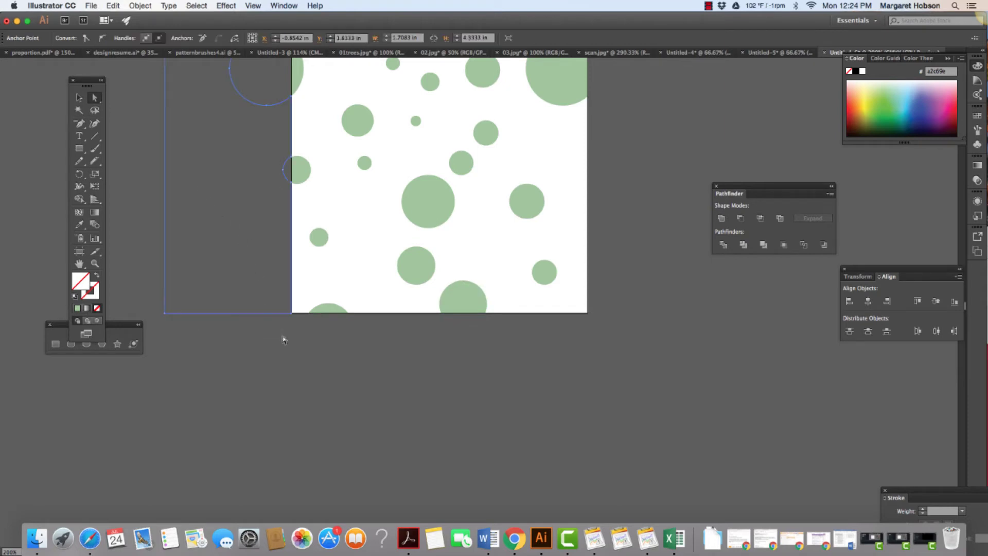
key(super+j)
click(282, 339)
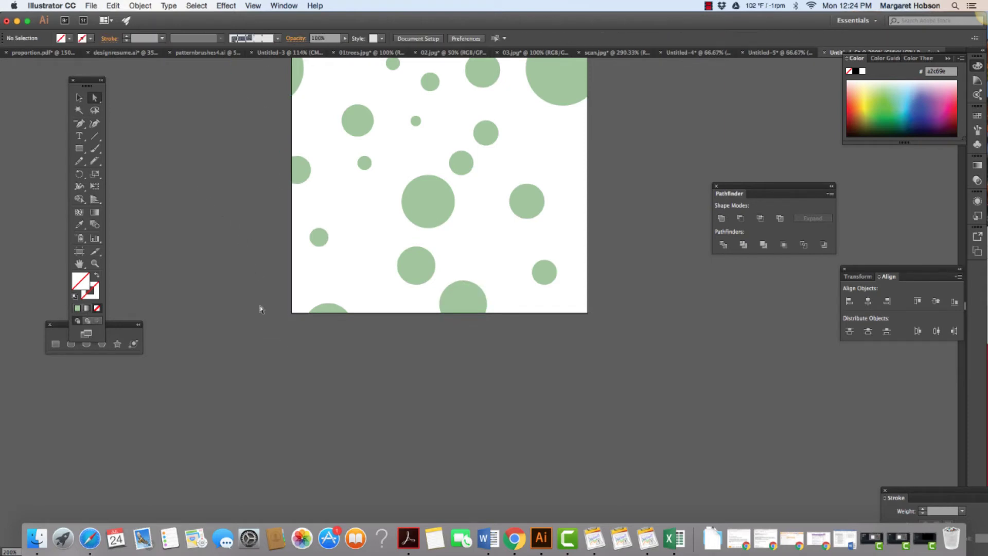
key(space)
drag(333, 267, 359, 369)
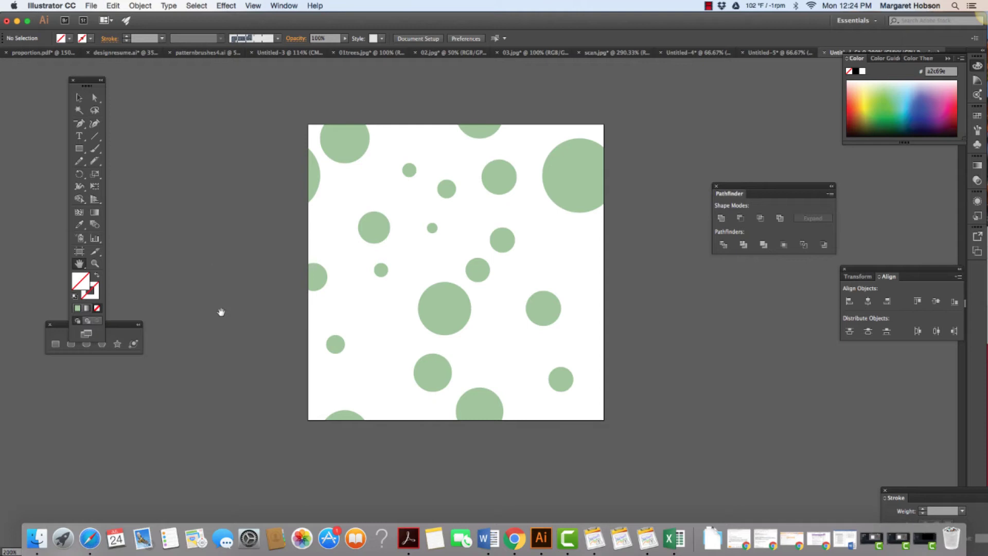
Switch to the Pencil Tool and set the fill to purple 9777c9
drag(276, 302, 274, 302)
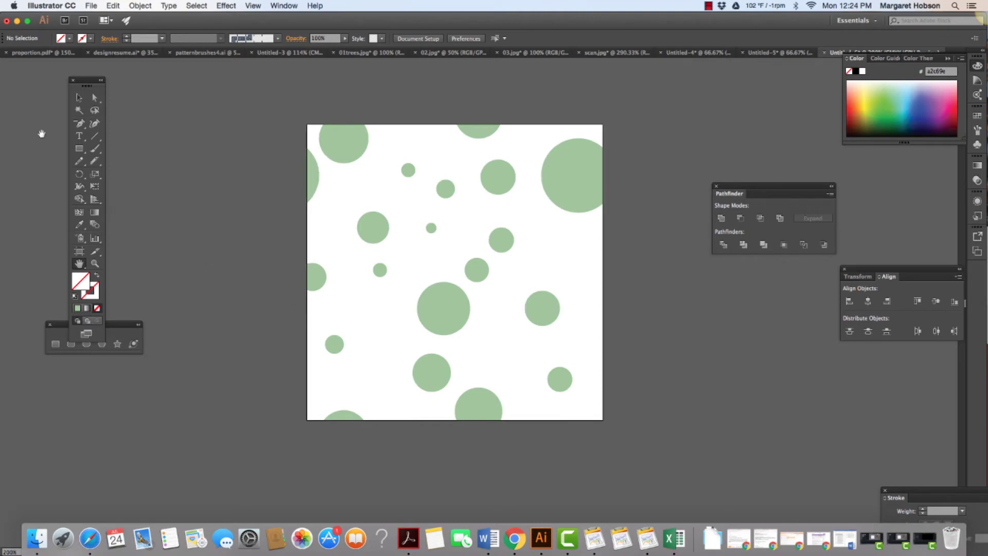
click(81, 165)
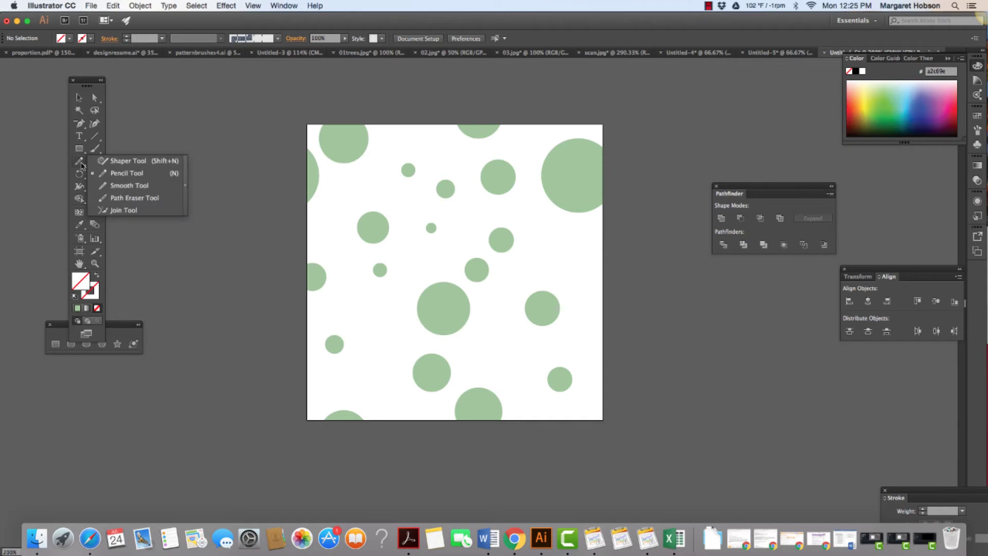
click(101, 174)
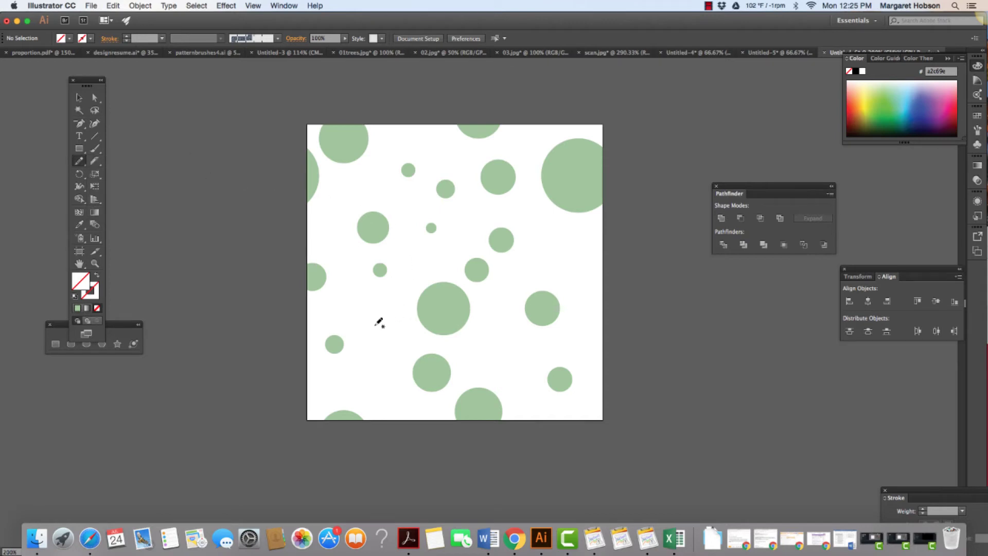
double_click(81, 282)
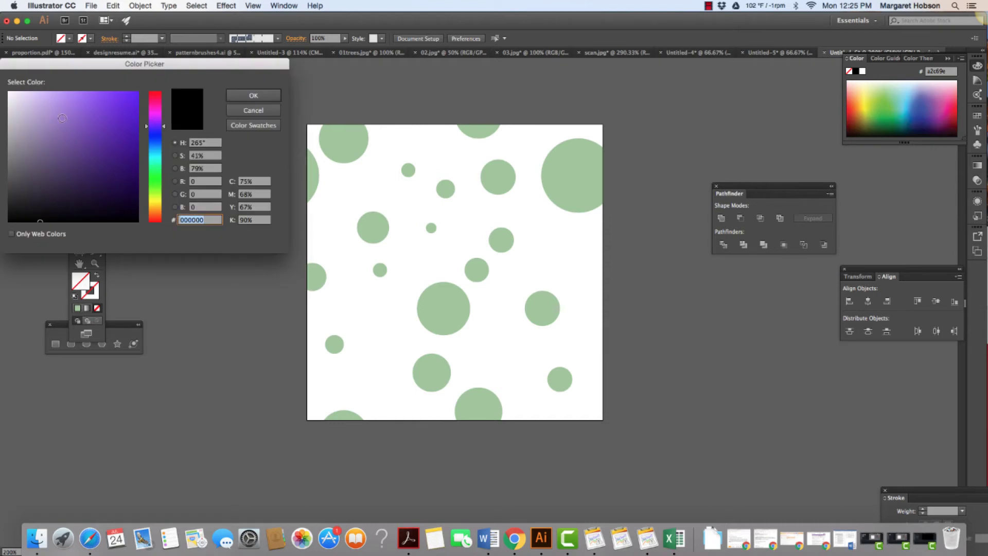
text(9777c9)
click(254, 96)
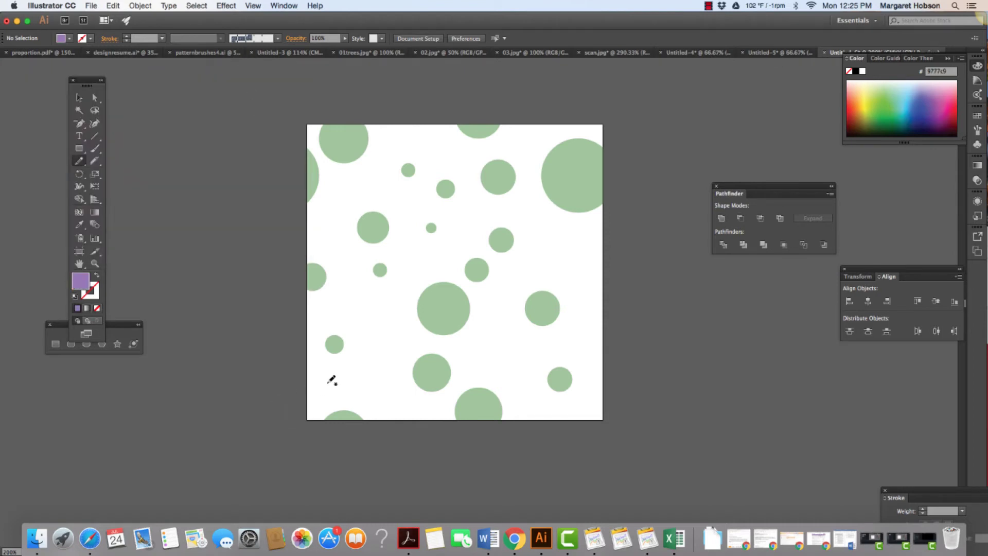
Draw purple blobs at the lower left, upper middle, right side and top right, undoing one
mouse_move(327, 399)
mouse_down()
mouse_move(332, 378)
mouse_move(329, 397)
mouse_up()
mouse_move(463, 227)
mouse_down()
mouse_move(480, 212)
mouse_move(467, 224)
mouse_up()
mouse_move(415, 266)
mouse_down()
mouse_move(425, 248)
mouse_move(413, 264)
mouse_up()
key(super+z)
mouse_move(560, 257)
mouse_down()
mouse_move(562, 237)
mouse_move(556, 264)
mouse_up()
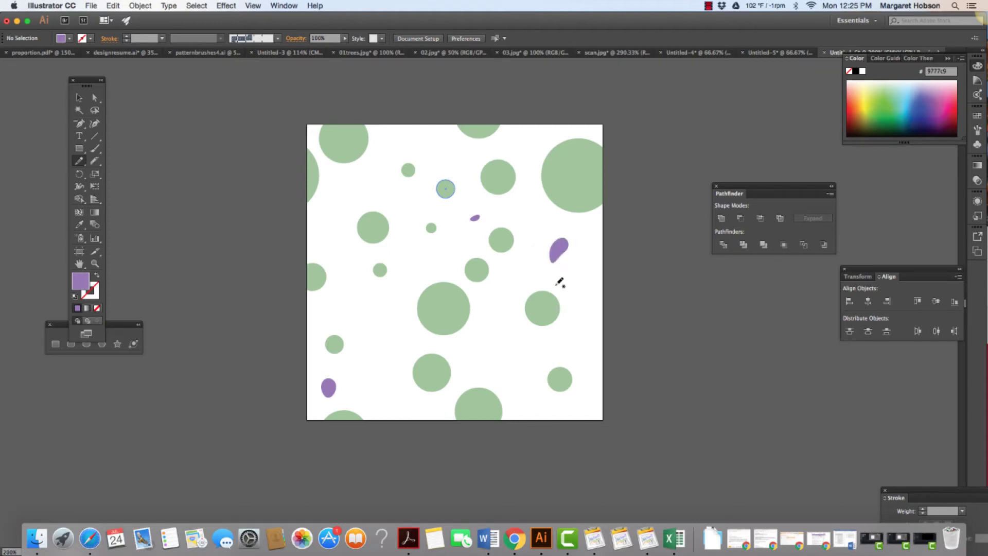
mouse_move(520, 340)
mouse_down()
mouse_move(513, 332)
mouse_move(533, 323)
mouse_up()
mouse_move(537, 149)
mouse_down()
mouse_move(524, 139)
mouse_move(520, 151)
mouse_move(541, 149)
mouse_up()
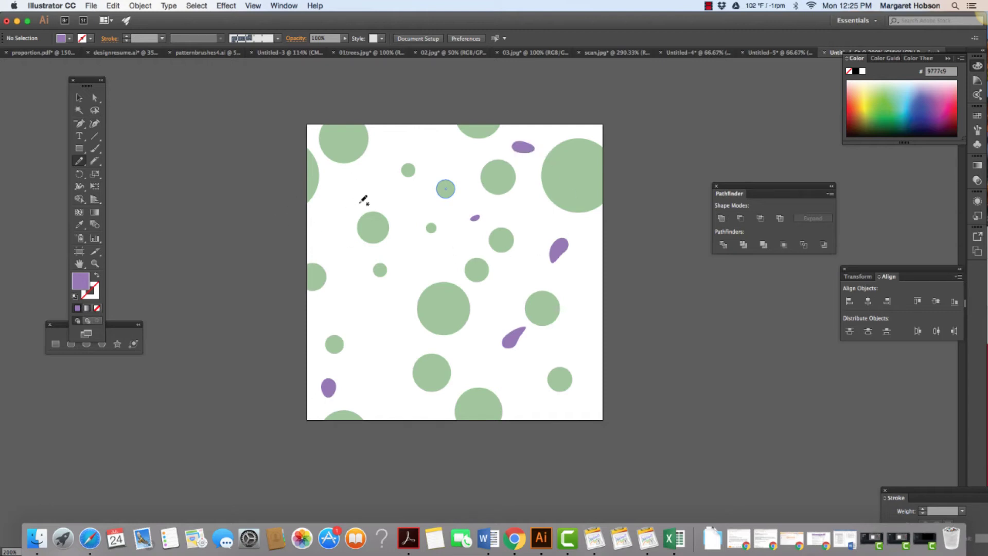
mouse_move(359, 202)
mouse_down()
mouse_move(350, 183)
mouse_move(366, 187)
mouse_move(359, 201)
mouse_up()
Add more blobs near the central and lower circles and corners, then select the lower-left blob
mouse_move(408, 310)
mouse_down()
mouse_move(382, 321)
mouse_move(415, 311)
mouse_up()
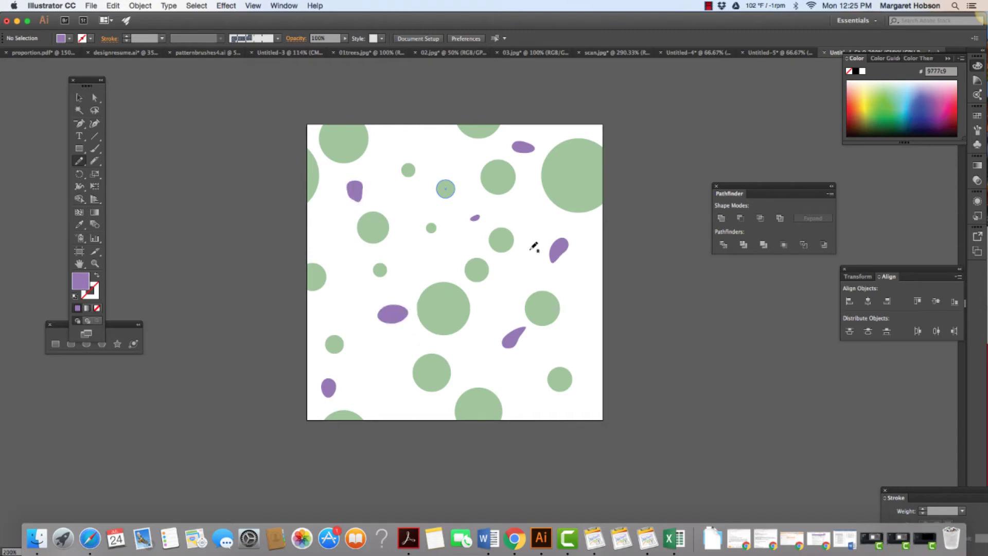
mouse_move(495, 267)
mouse_down()
mouse_move(519, 273)
mouse_move(496, 267)
mouse_up()
drag(467, 363, 457, 374)
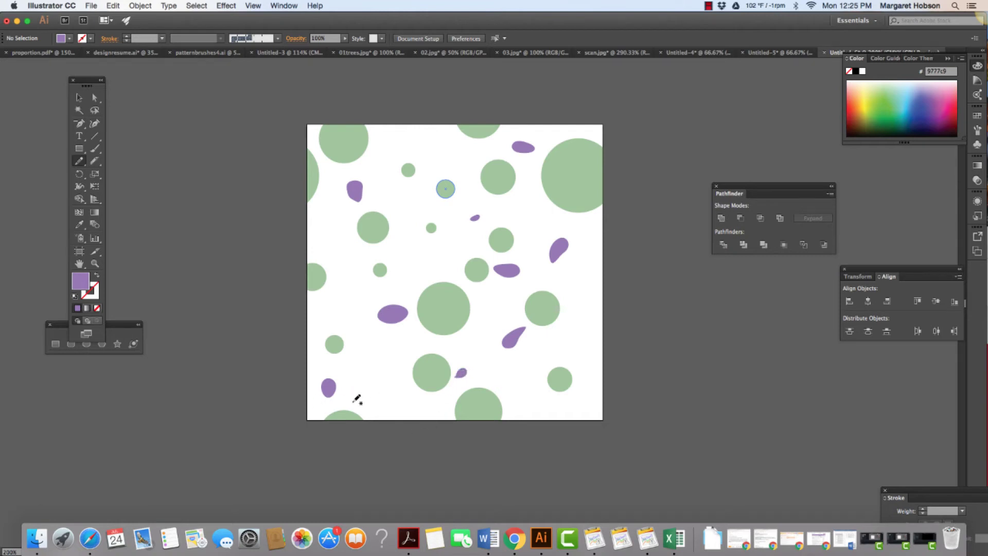
mouse_move(354, 401)
mouse_down()
mouse_move(367, 385)
mouse_move(356, 401)
mouse_up()
mouse_move(379, 144)
mouse_down()
mouse_move(384, 136)
mouse_move(395, 149)
mouse_move(381, 154)
mouse_move(384, 137)
mouse_up()
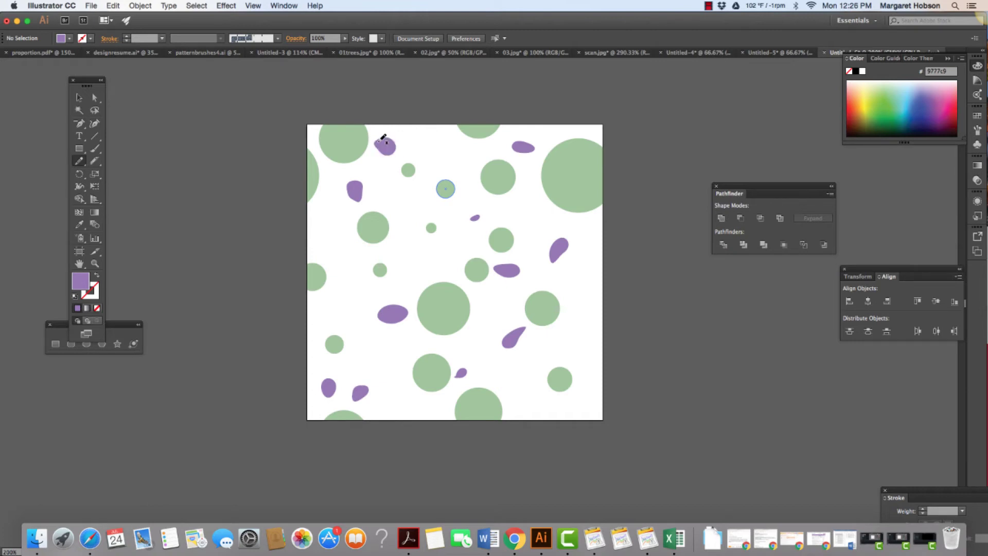
click(75, 98)
click(326, 389)
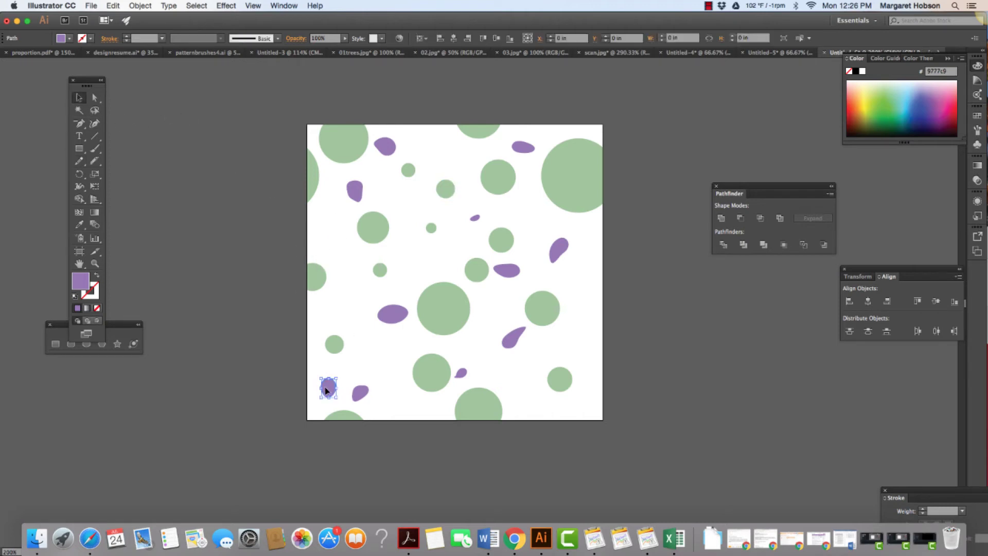
Select all the purple blobs with Select > Same > Fill Color
shift+click(359, 389)
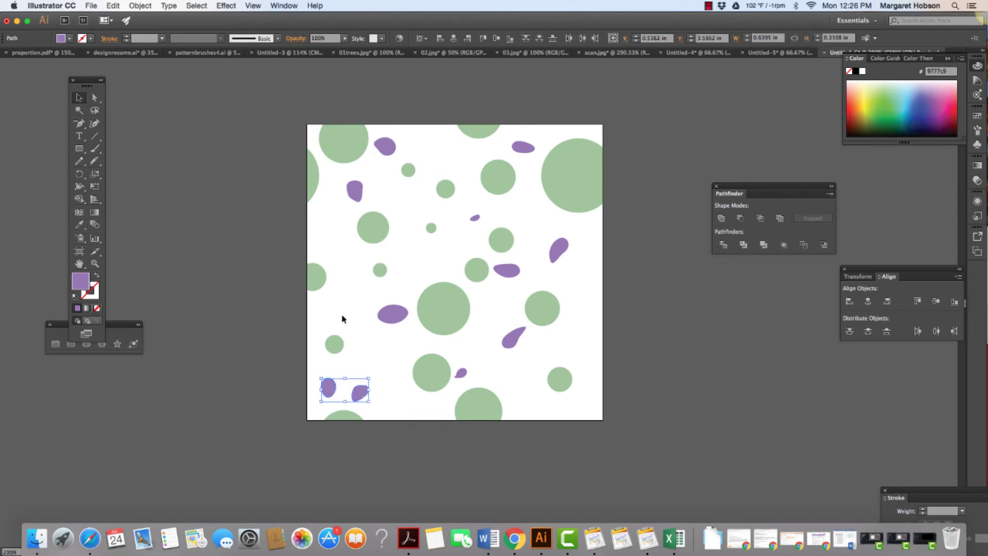
click(196, 6)
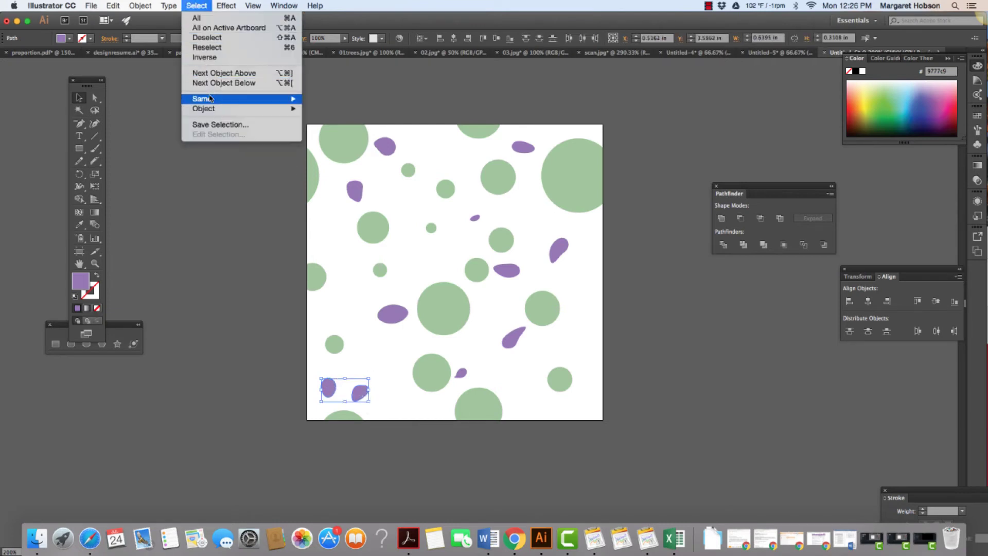
mouse_move(292, 101)
click(331, 138)
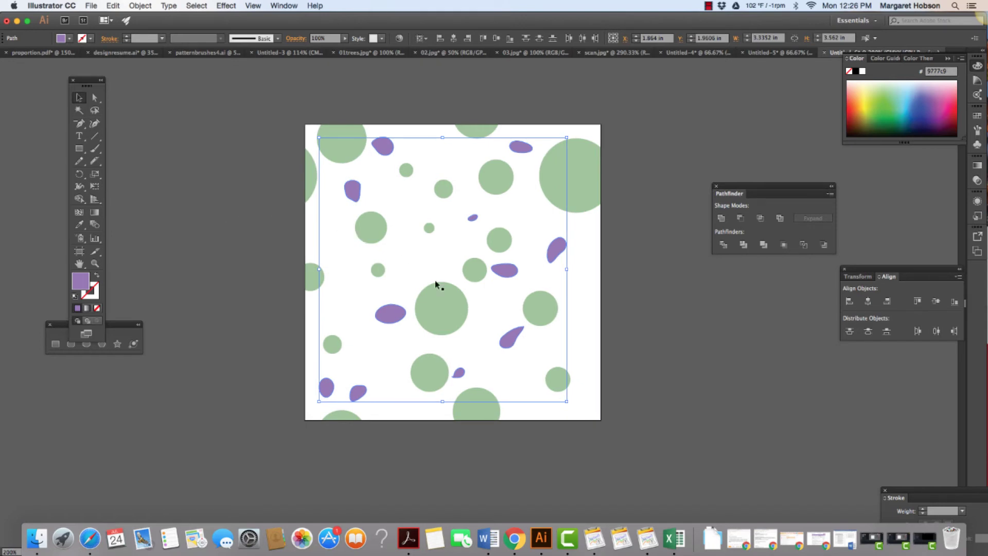
Recolour the blobs to a pale tint of the circles' green, then deselect them
key(i)
click(454, 289)
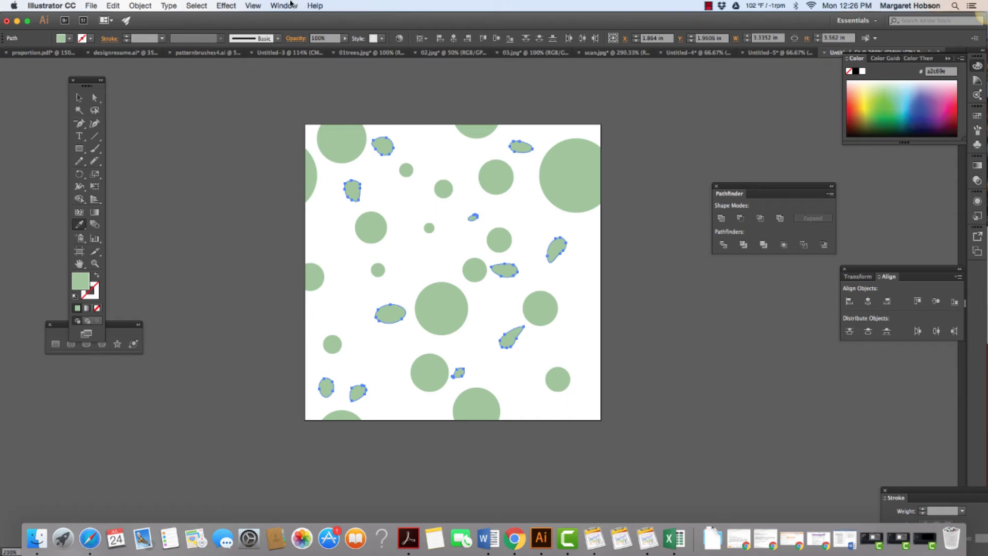
click(892, 60)
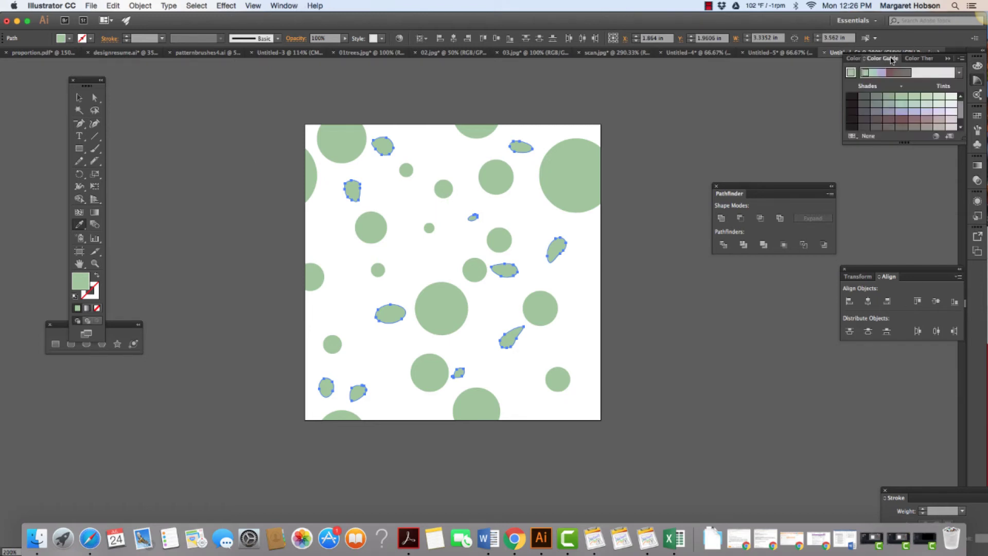
click(937, 96)
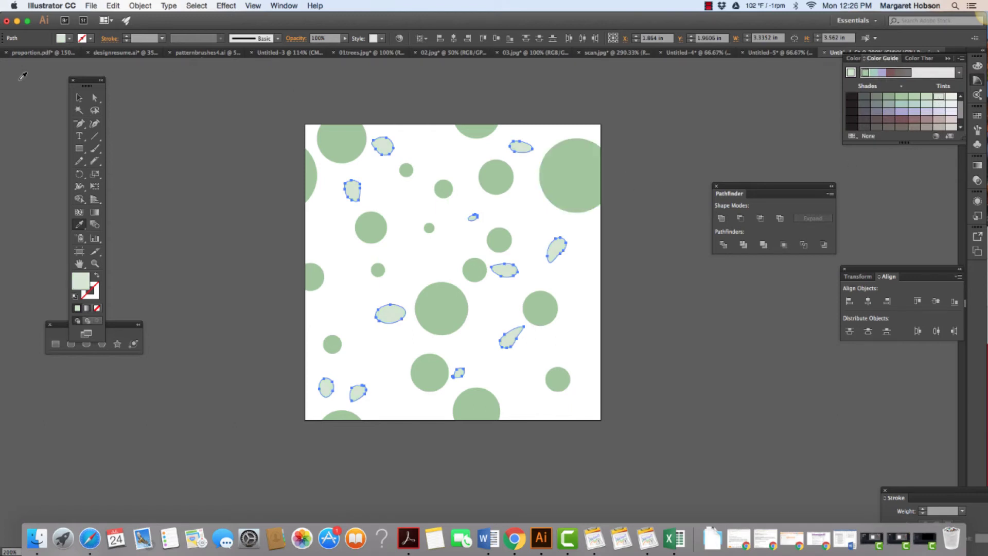
click(79, 97)
click(160, 122)
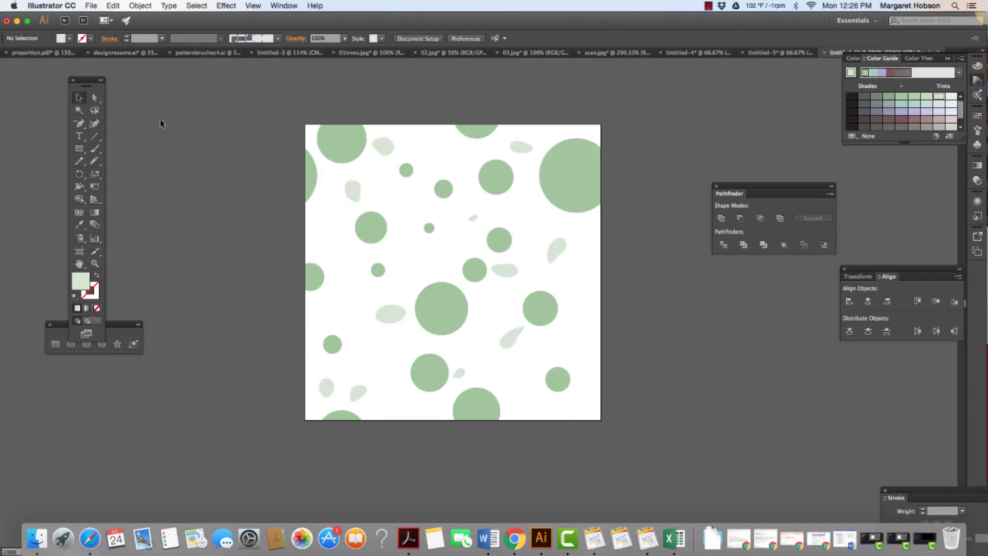
Nudge two pale blobs slightly right and up, then marquee-select all the artwork
drag(506, 270, 571, 238)
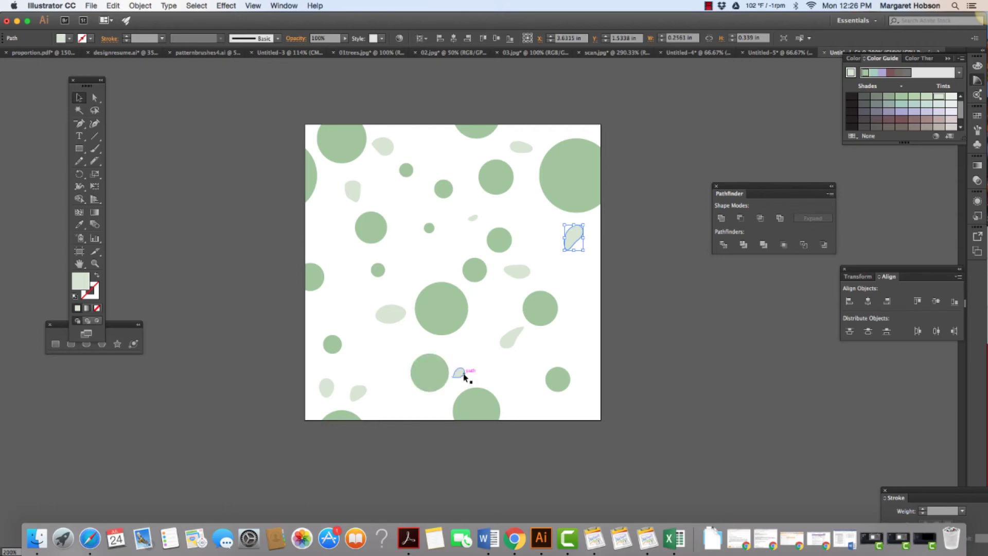
drag(464, 377, 467, 370)
click(248, 212)
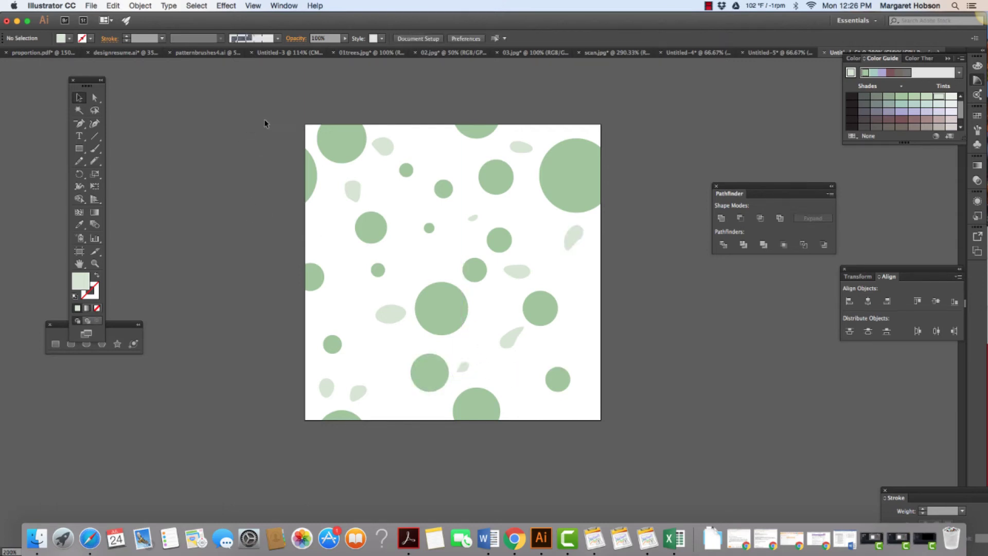
drag(273, 98, 631, 433)
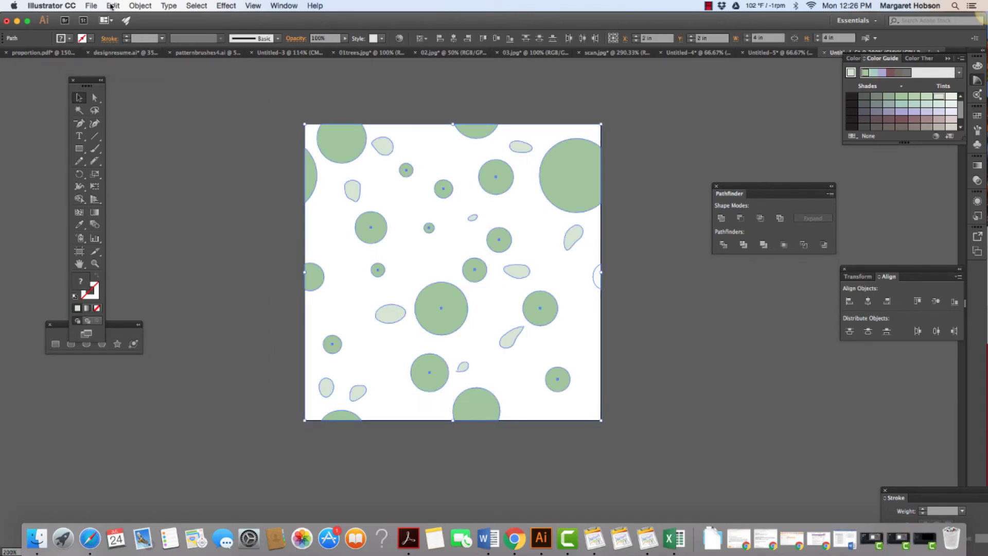
Turn the selected artwork into a pattern with Object > Pattern > Make, accepting the alert
click(135, 5)
mouse_move(184, 249)
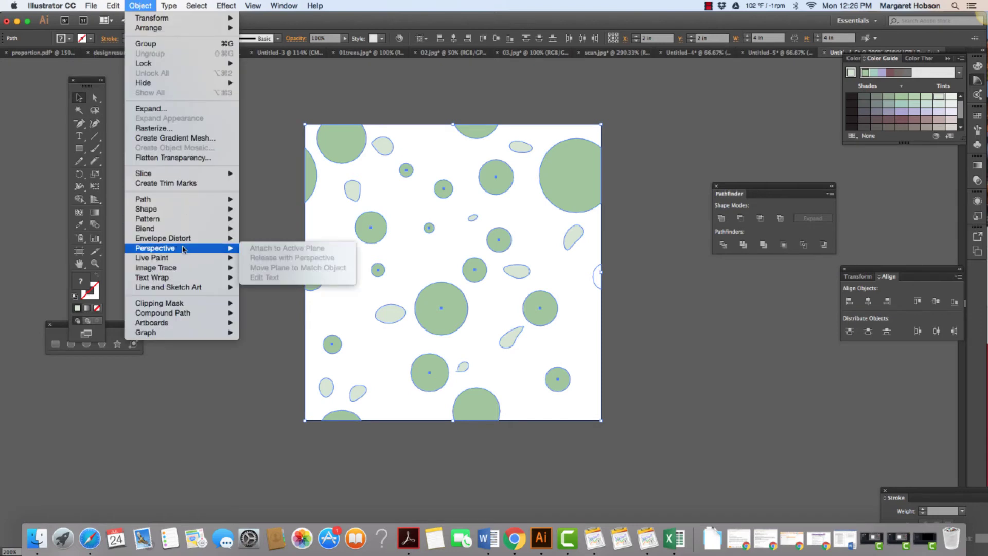
mouse_move(206, 218)
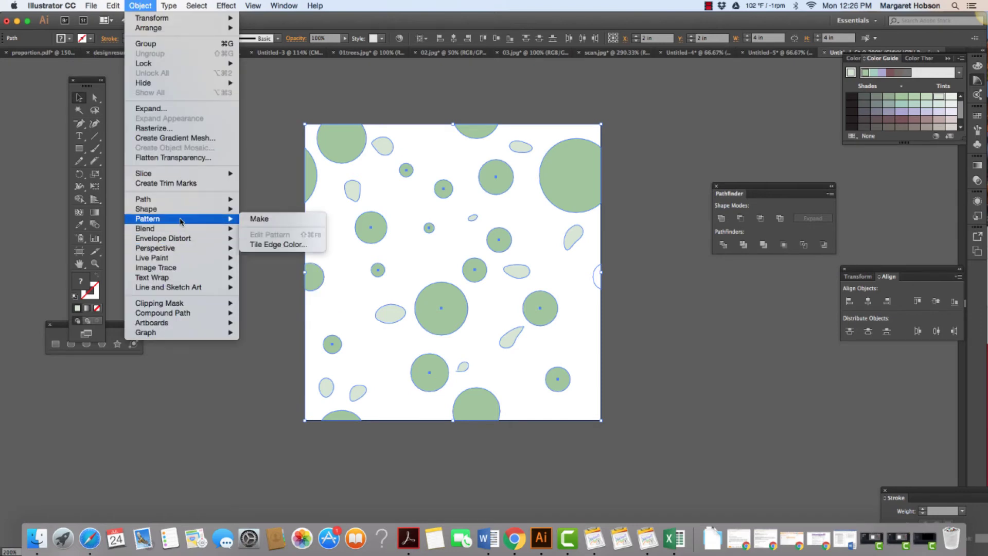
click(263, 223)
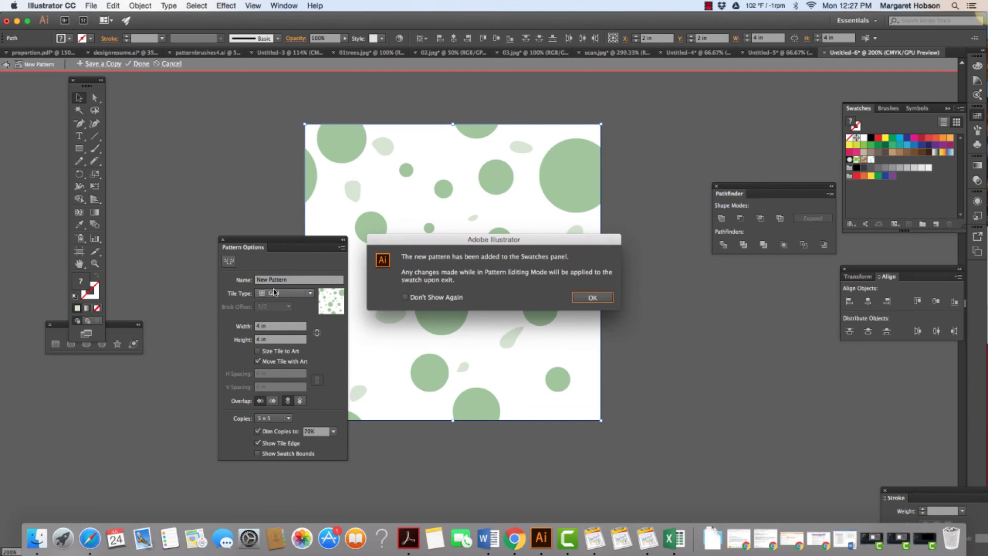
click(594, 298)
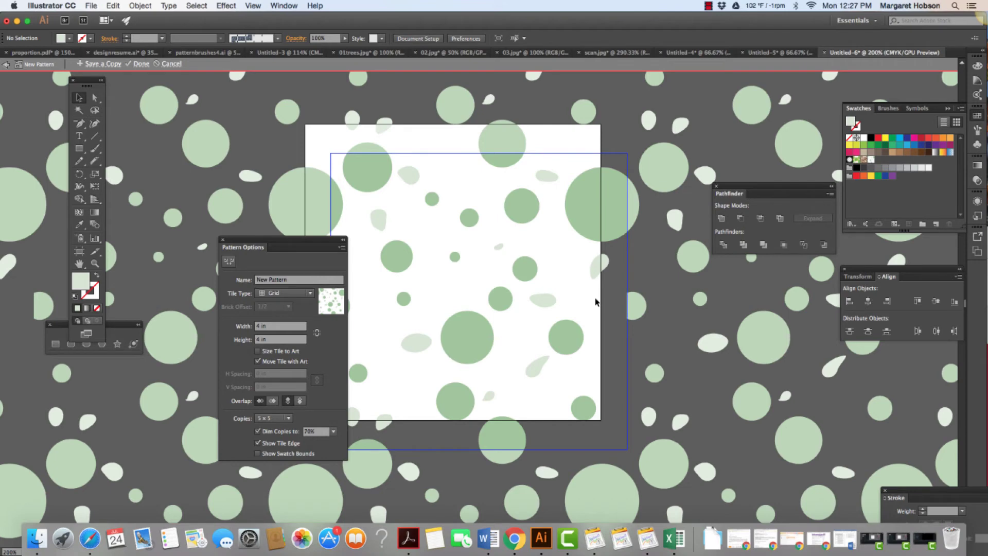
Move the lower half-circle at the tile's top edge up to rejoin its upper half
key(super+minus)
key(super+minus)
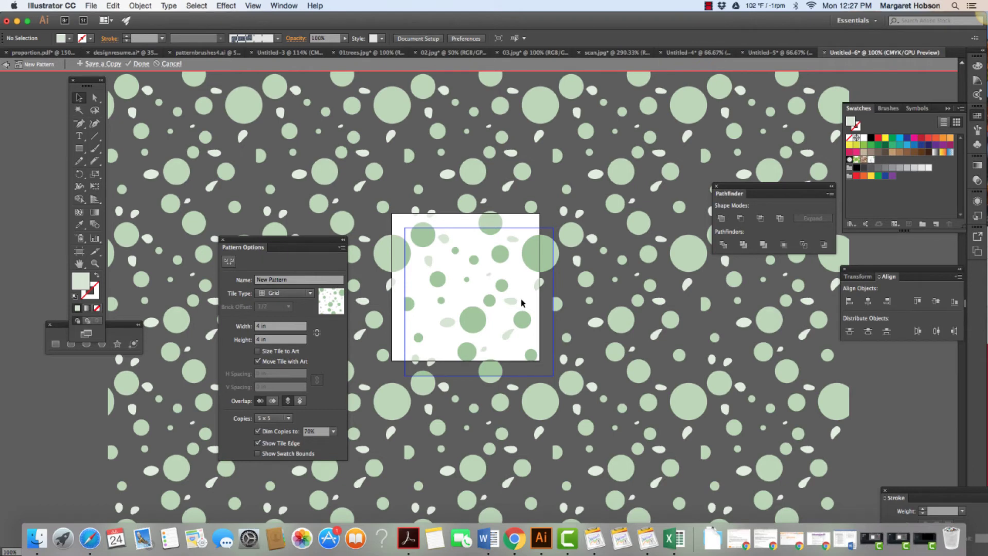
key(super+plus)
key(super+plus)
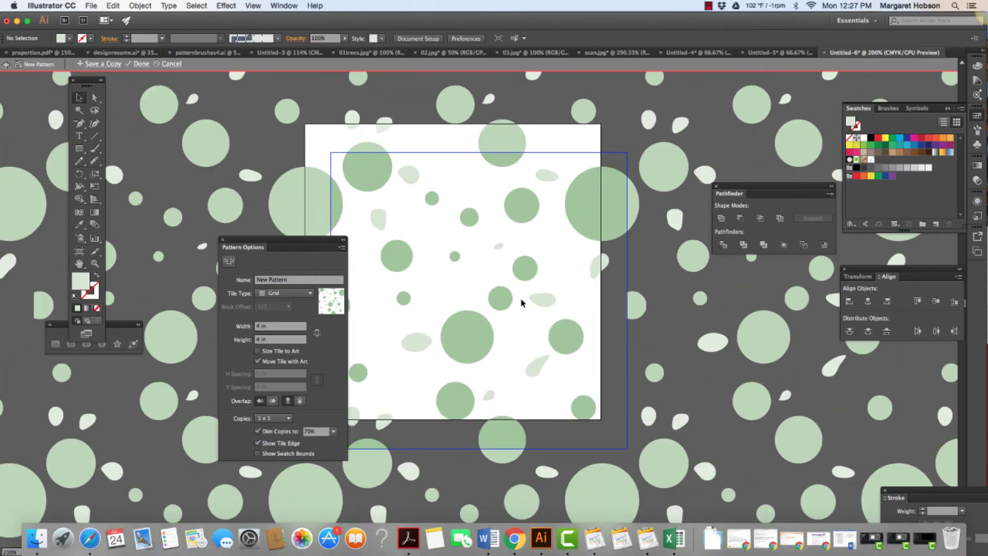
click(501, 163)
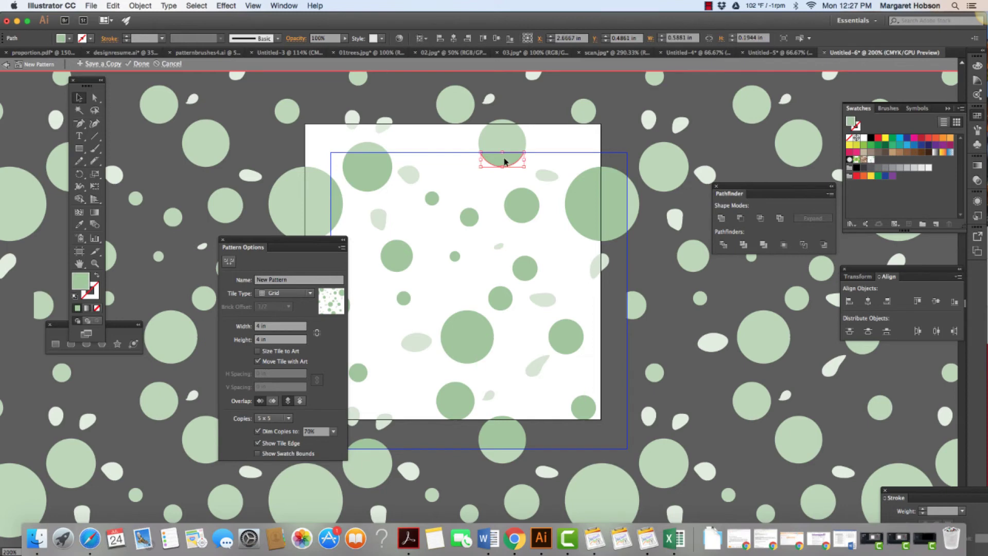
drag(502, 163, 504, 165)
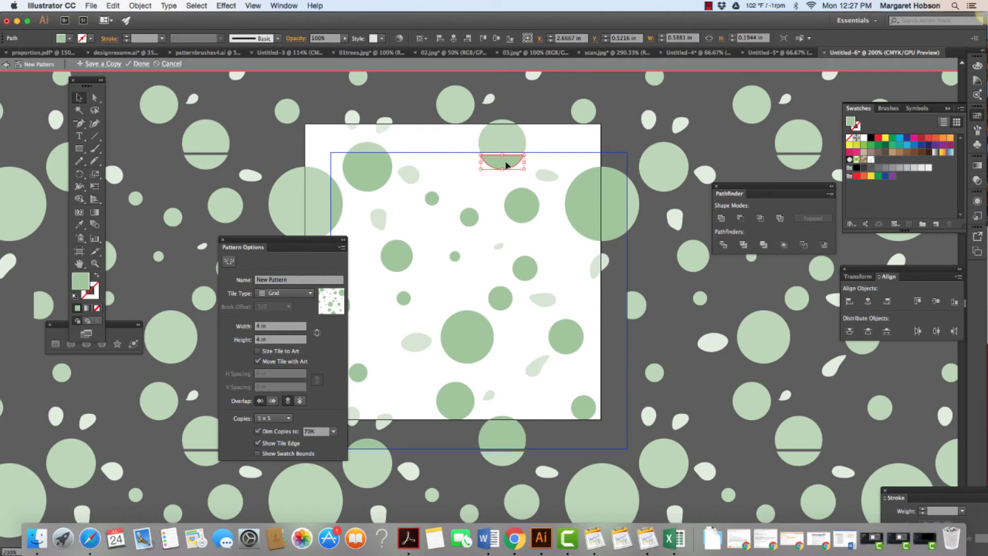
key(Up)
key(Up)
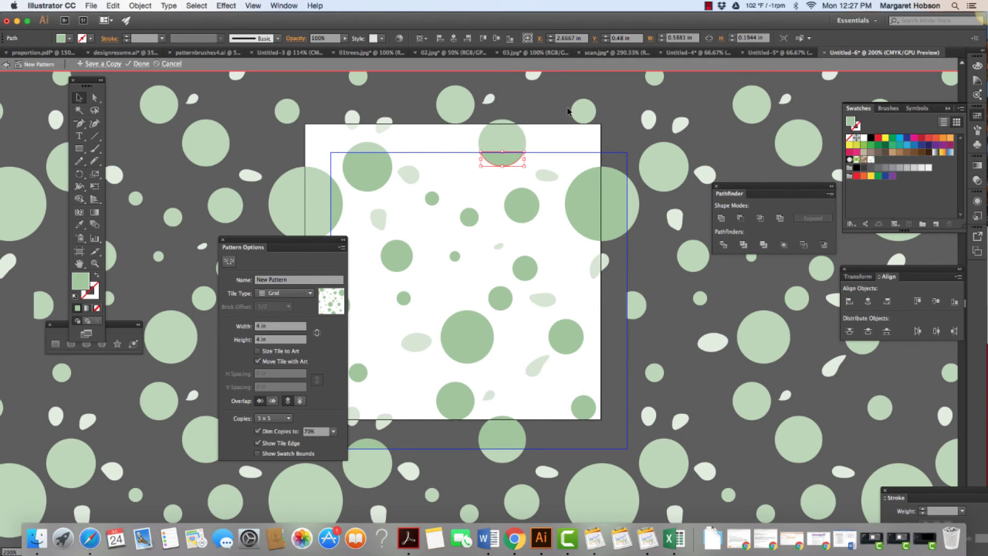
Save a copy of the pattern as the swatch New Pattern 2
click(100, 63)
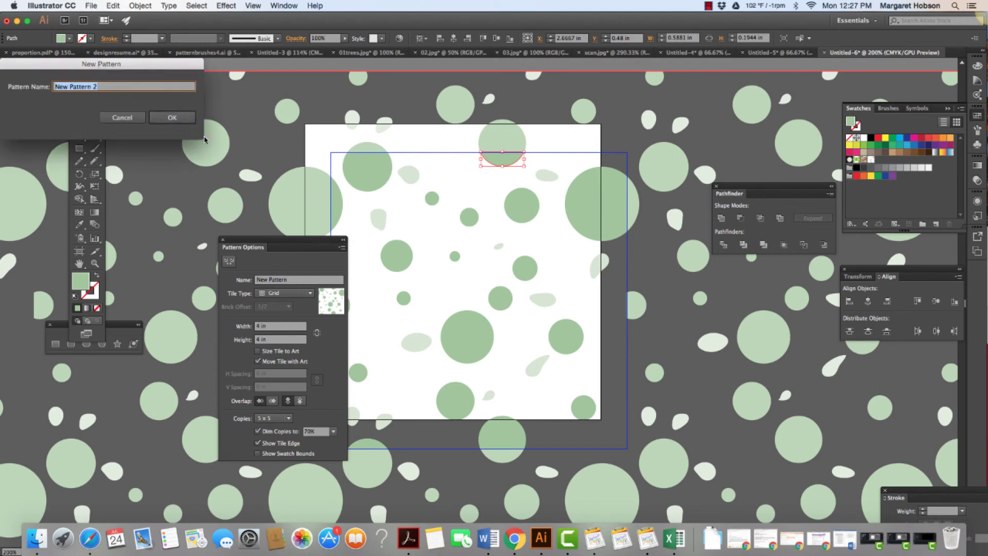
click(173, 117)
click(594, 301)
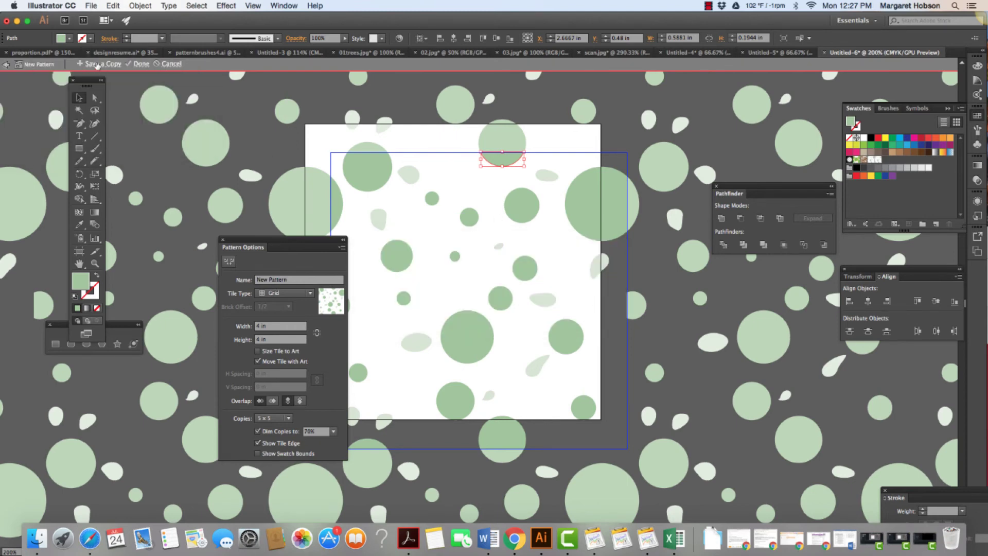
Exit pattern editing and draw a new artboard to the right of the artwork
click(137, 63)
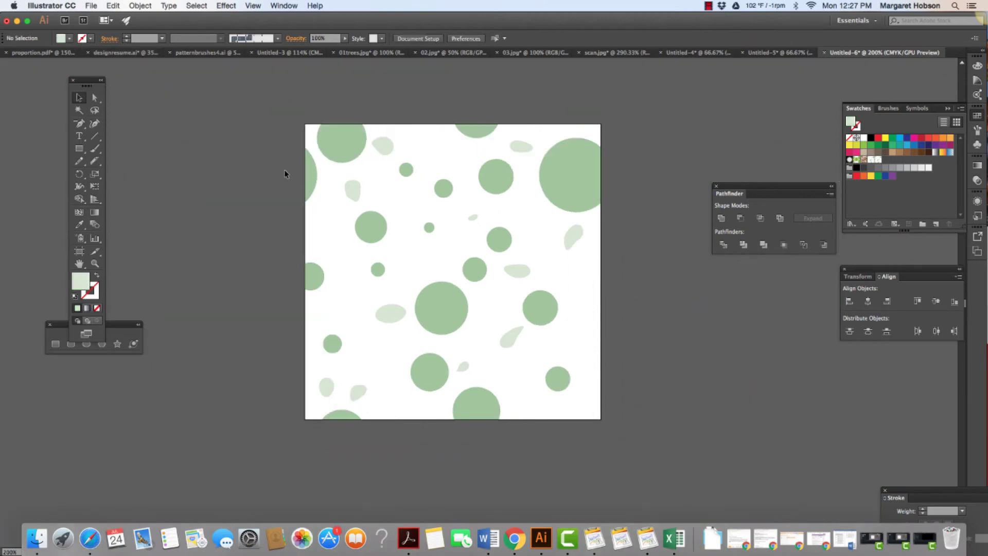
drag(375, 222, 155, 209)
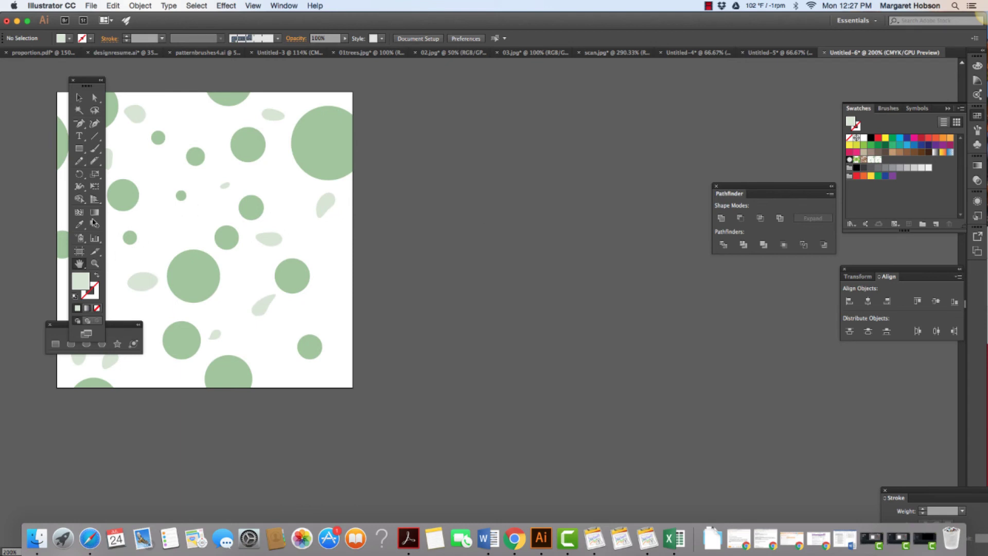
click(79, 251)
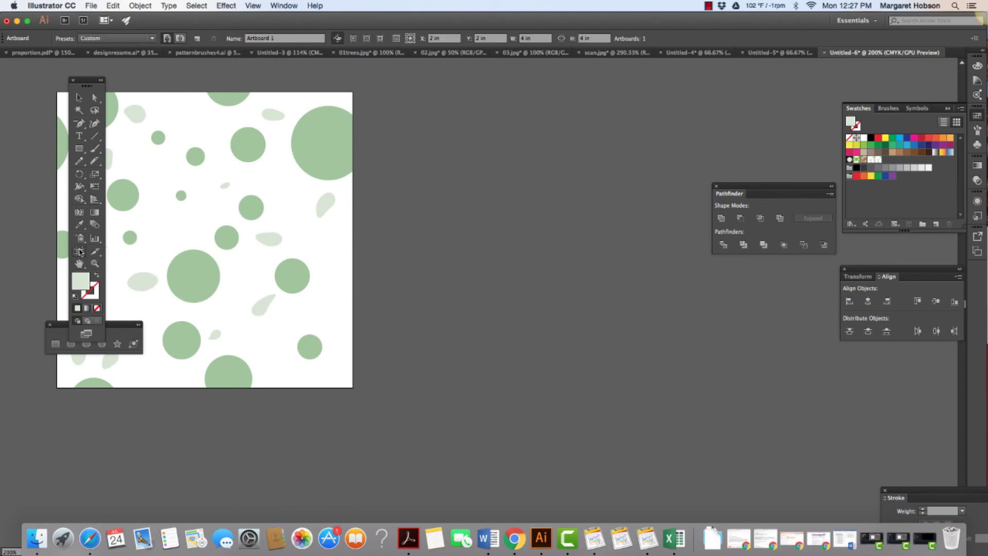
drag(478, 93, 618, 496)
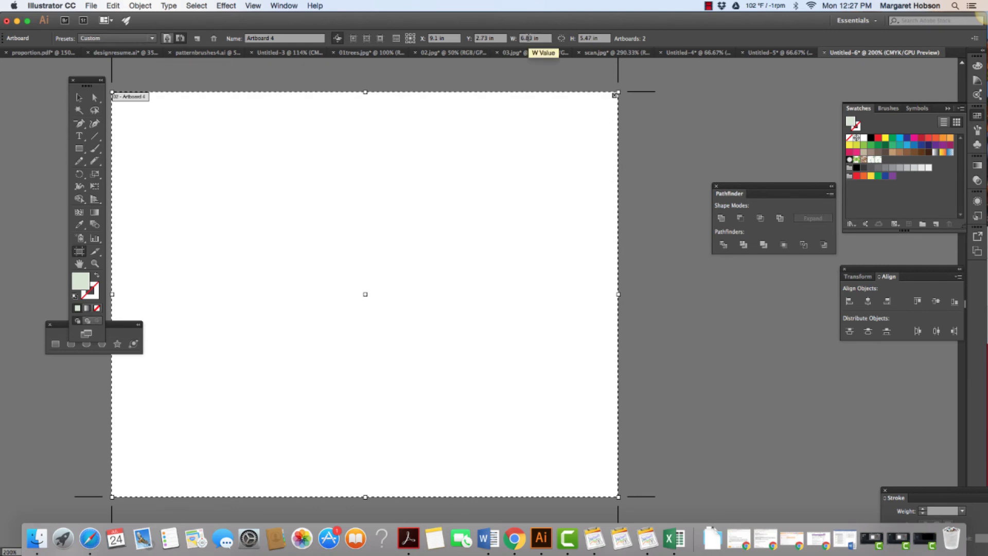
Resize the new artboard to 12 in by 12 in and shift it further right
key(super+minus)
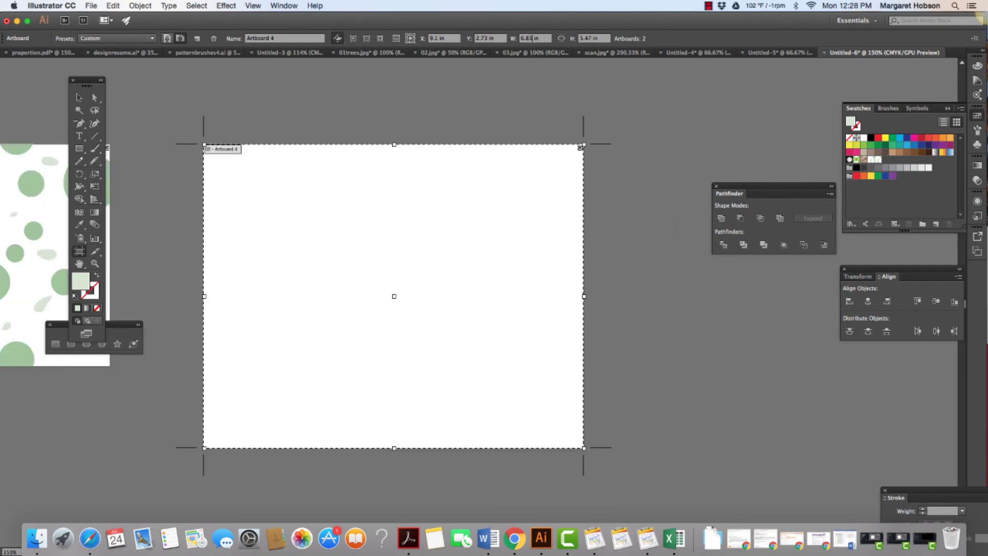
double_click(526, 38)
text(12)
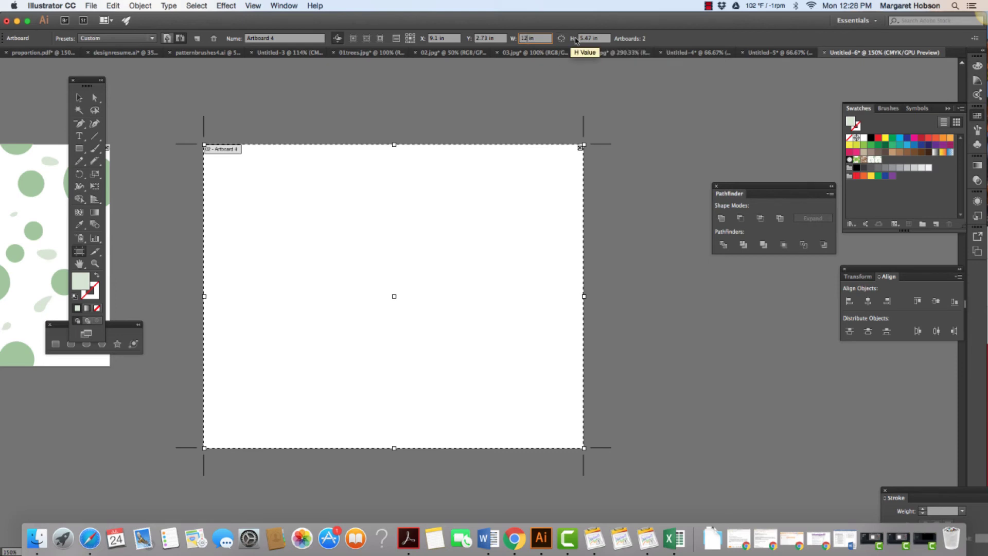
double_click(586, 39)
text(12)
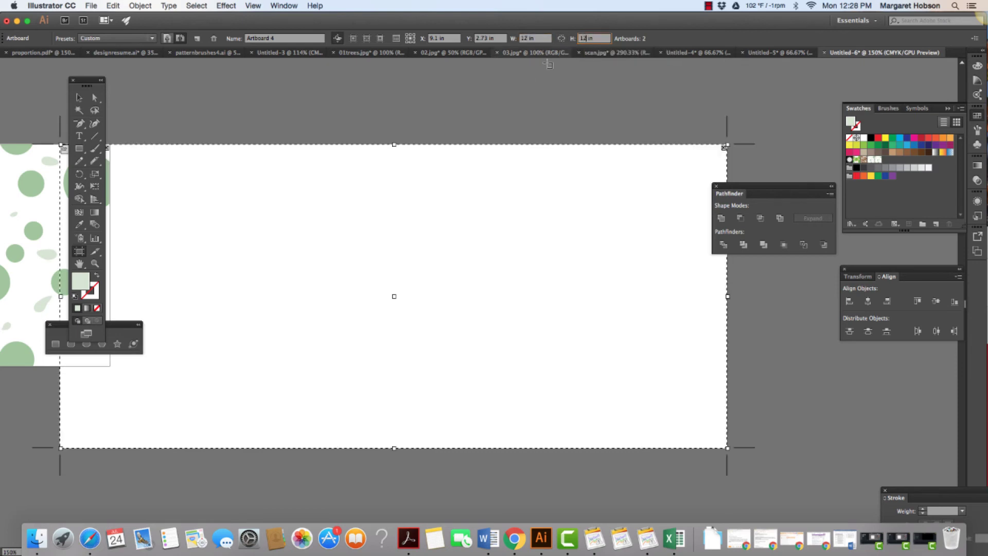
drag(405, 221, 540, 233)
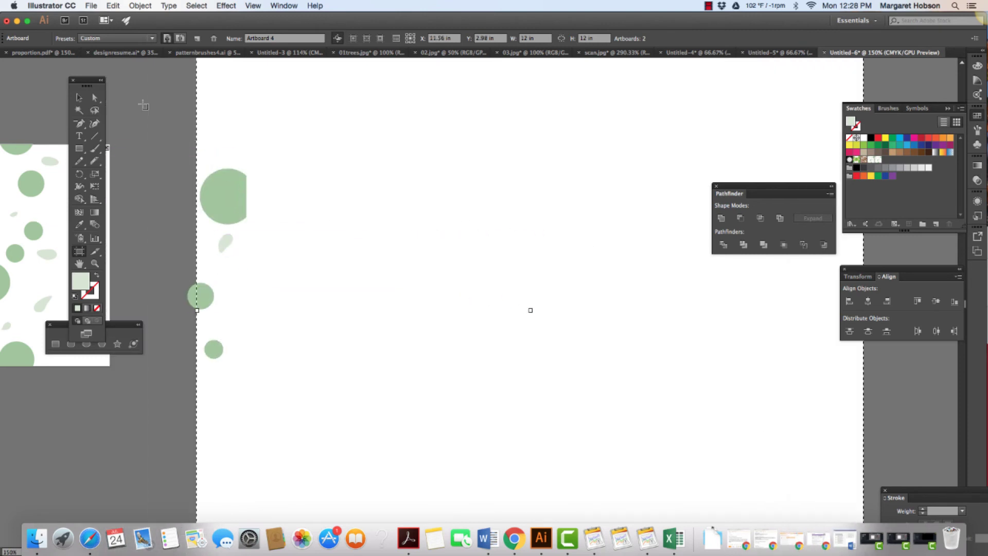
Drag the green circle and leaf shape left off the new artboard
key(h)
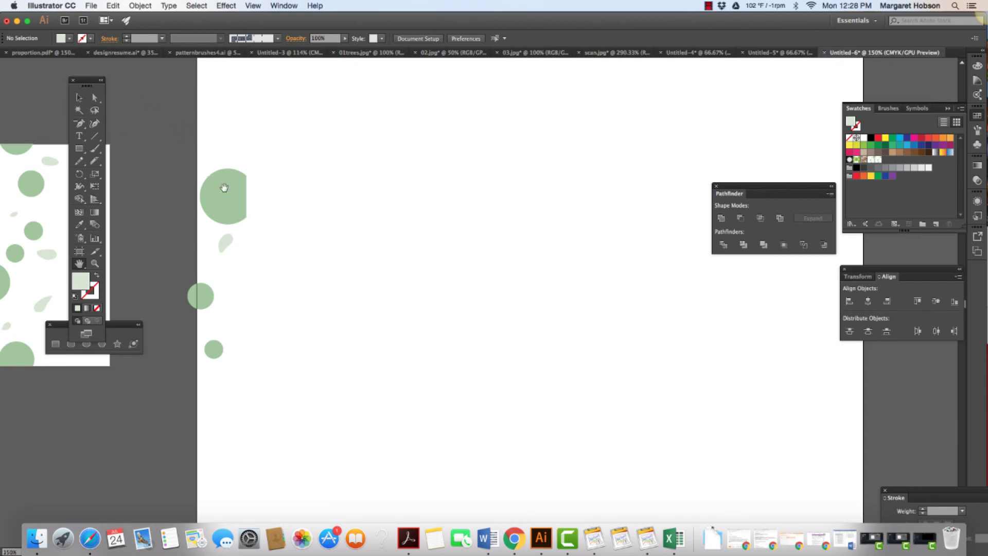
click(80, 99)
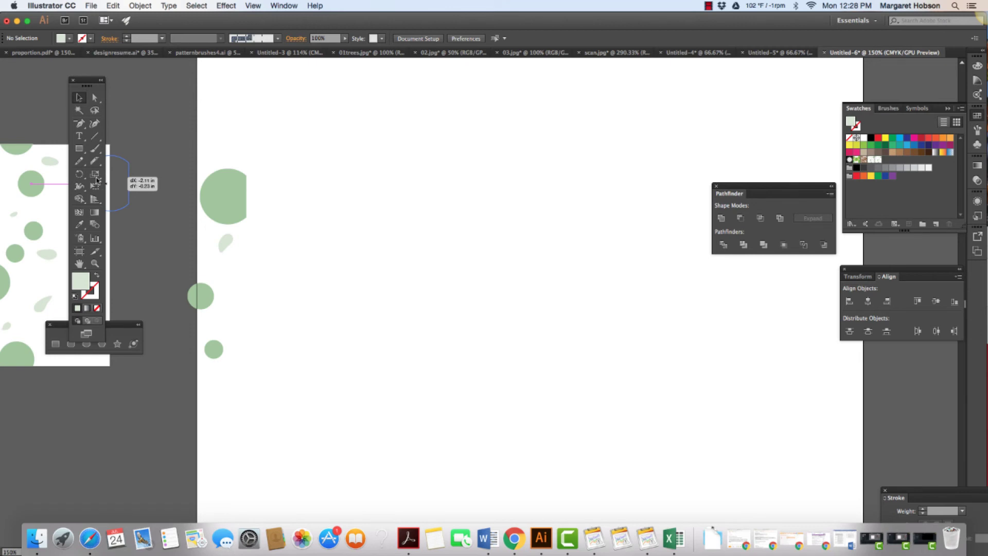
click(222, 205)
drag(225, 192, 139, 190)
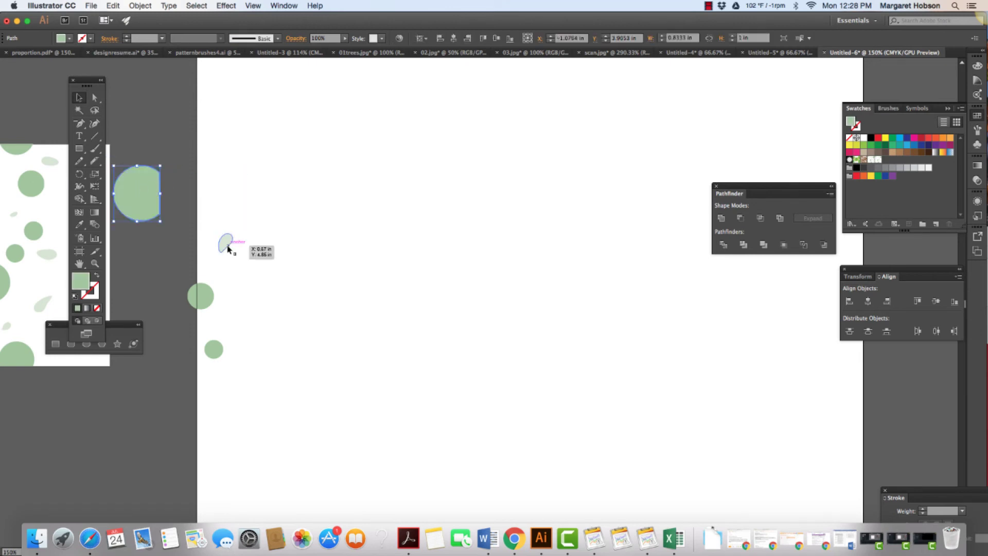
drag(228, 243, 151, 259)
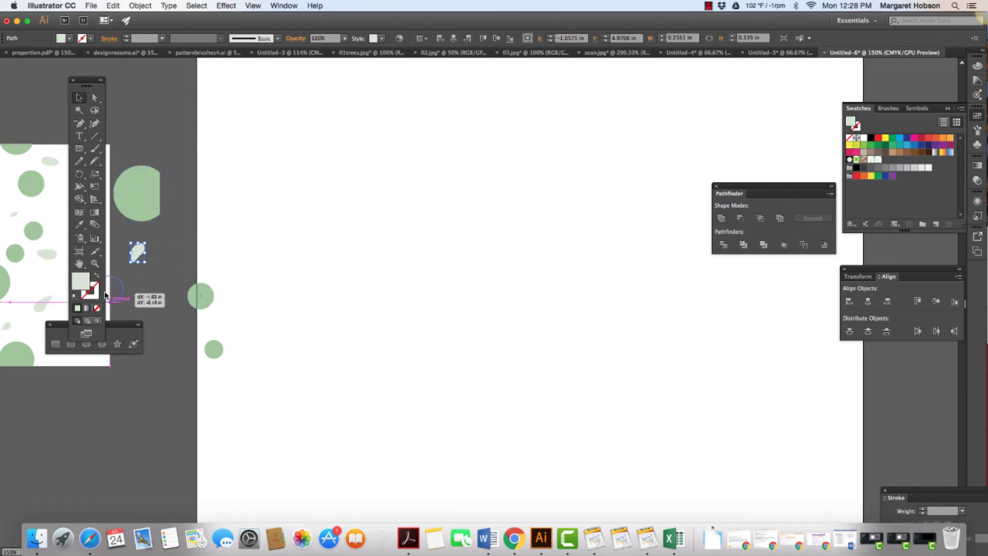
Move one small circle off the artboard and delete the lower small circle
click(202, 296)
drag(210, 293, 123, 286)
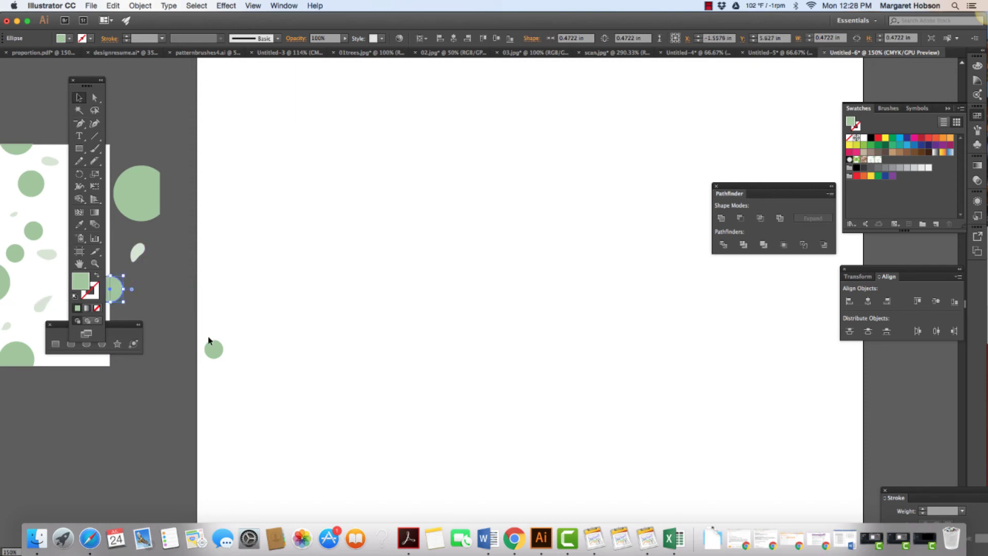
click(212, 356)
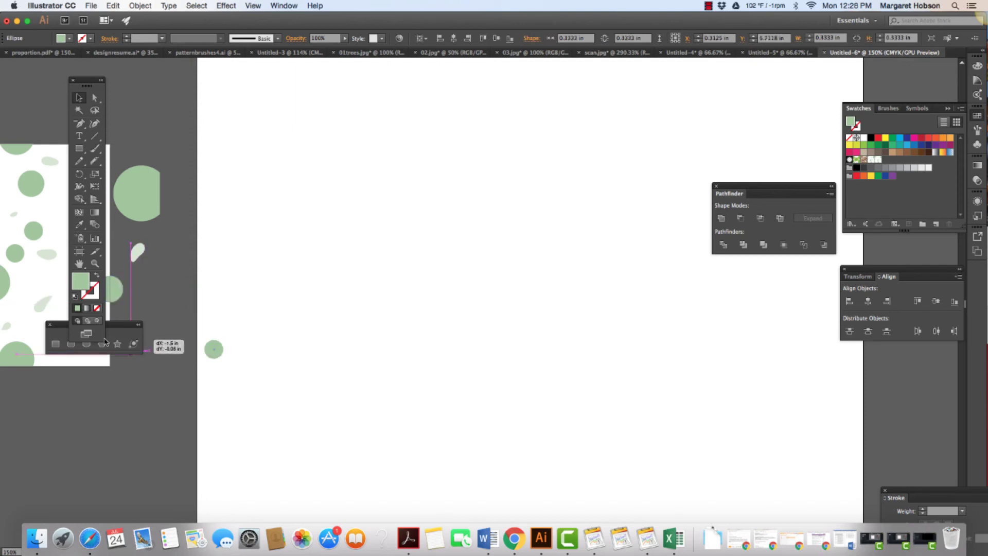
key(Delete)
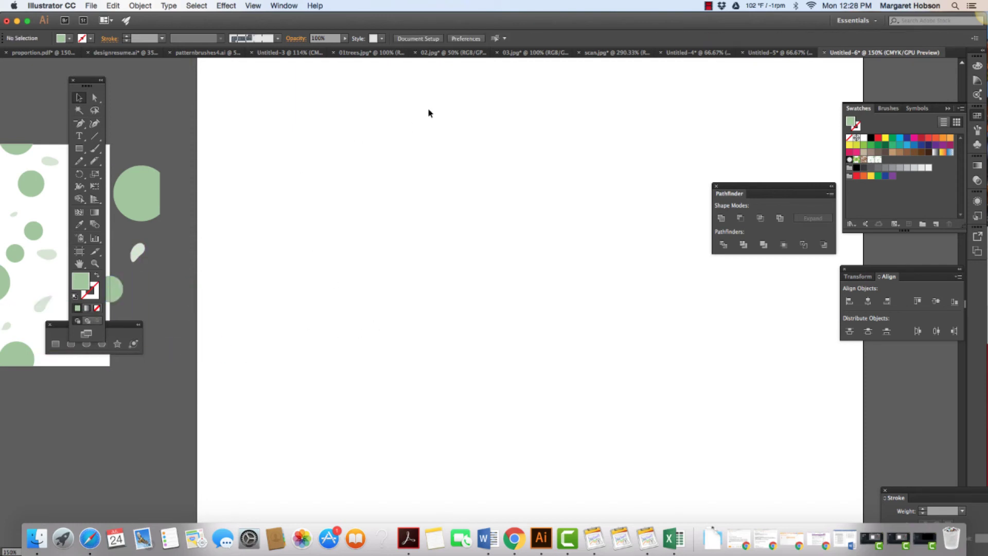
click(79, 251)
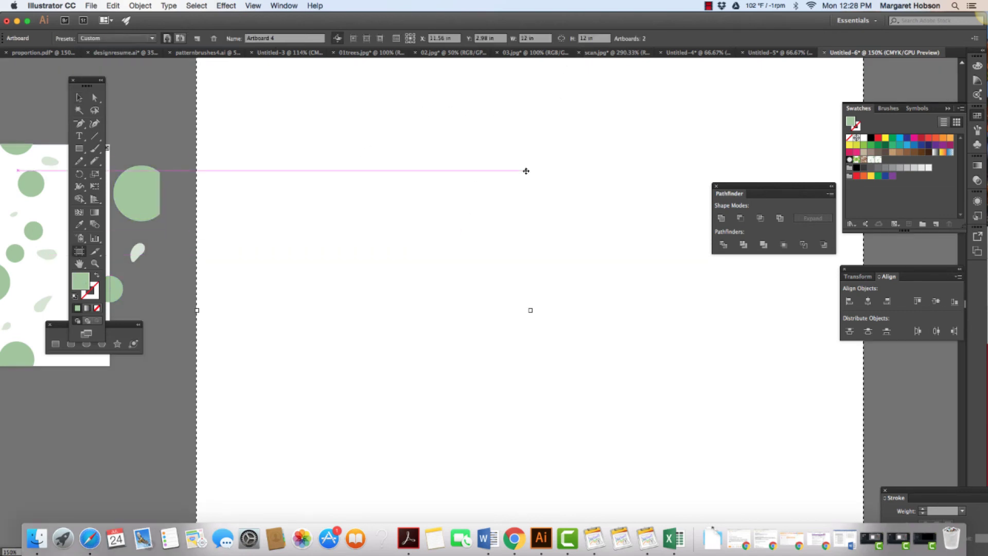
Delete the stray green circle, leaf shape and partial circle
key(v)
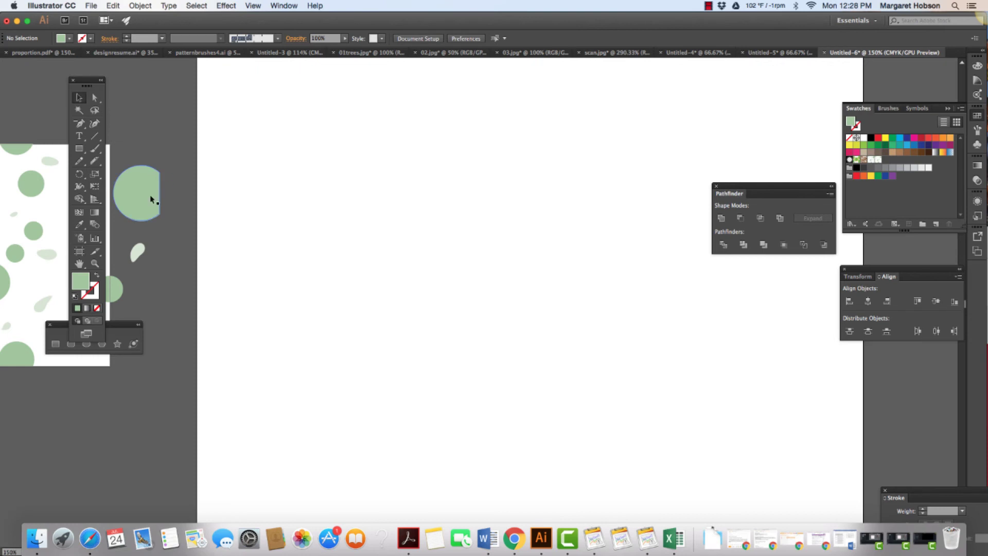
click(145, 200)
key(Delete)
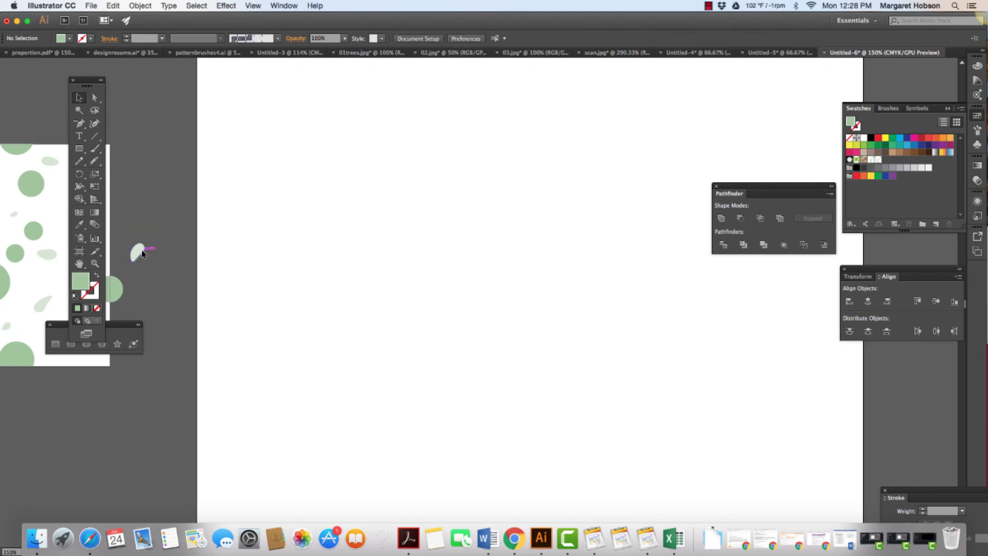
click(137, 252)
key(Delete)
click(119, 287)
key(Delete)
Create a 12 in by 12 in rectangle partly over the new artboard
key(super+minus)
key(super+minus)
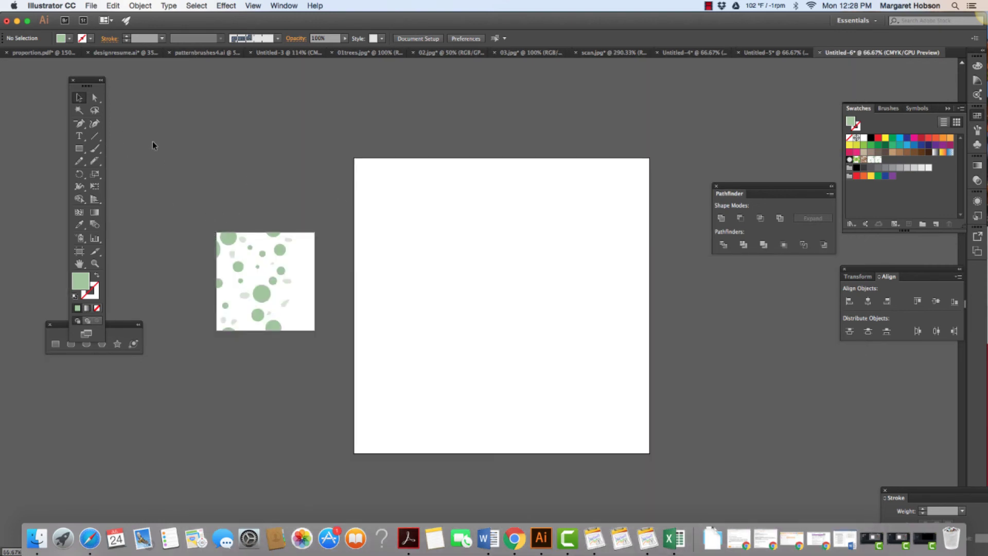
drag(78, 149, 120, 150)
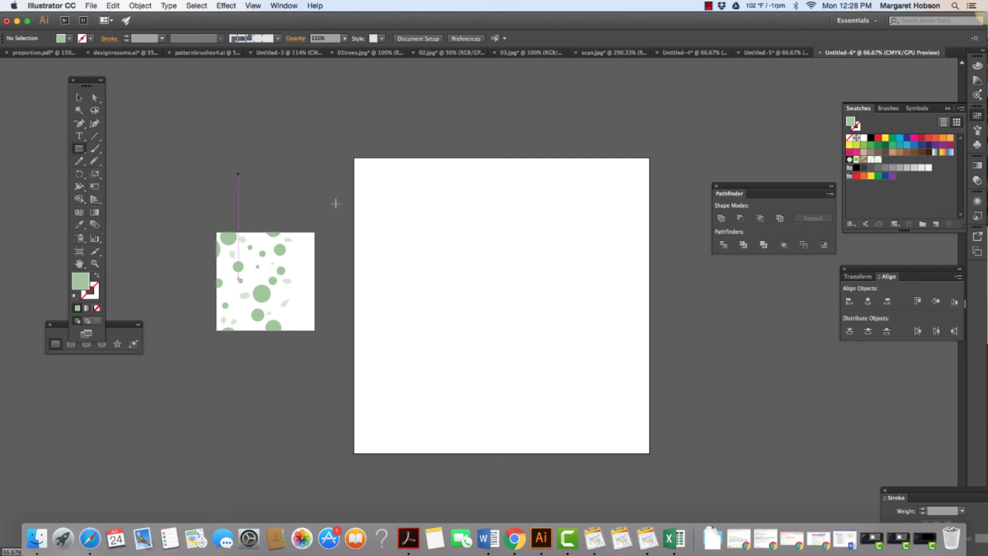
click(487, 278)
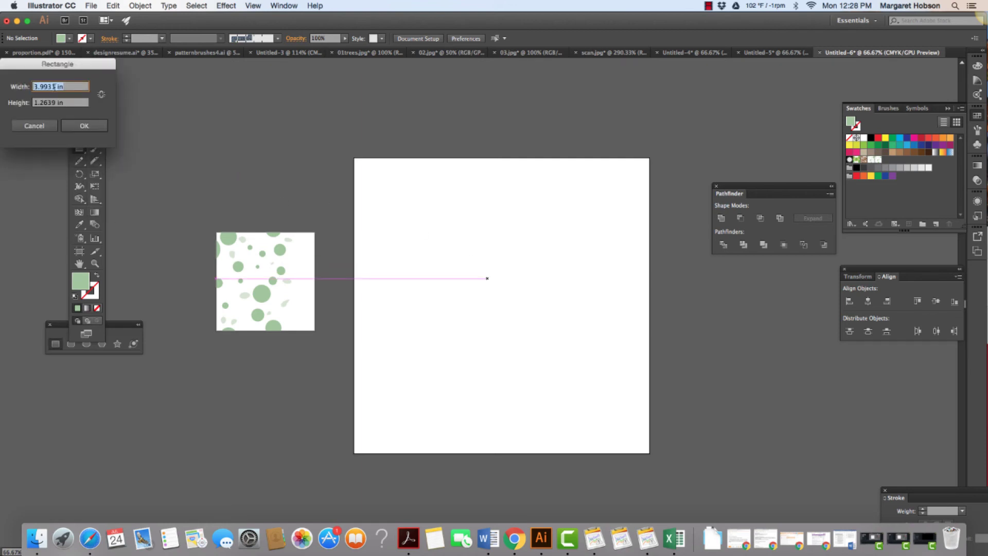
drag(54, 87, 8, 84)
text(12)
drag(53, 105, 21, 107)
text(12)
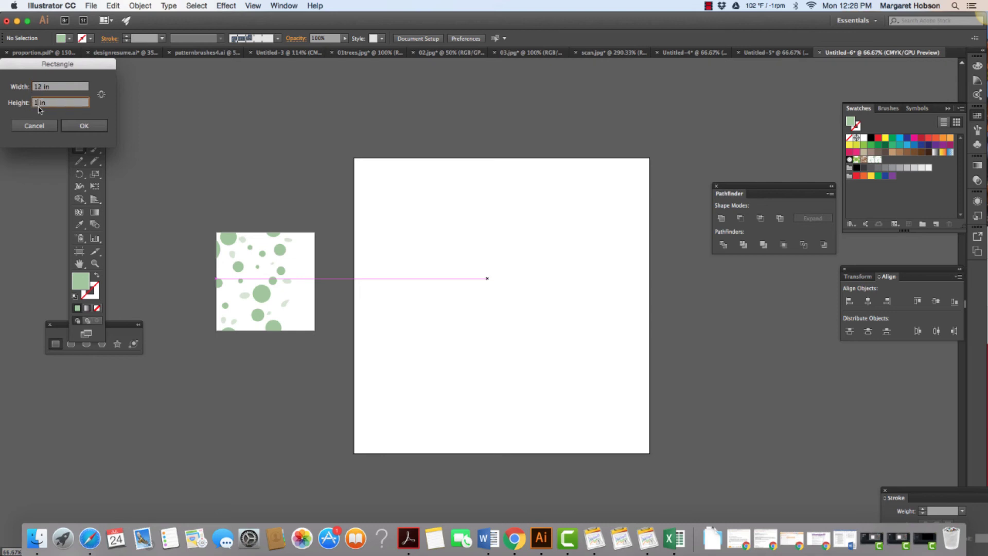
click(84, 126)
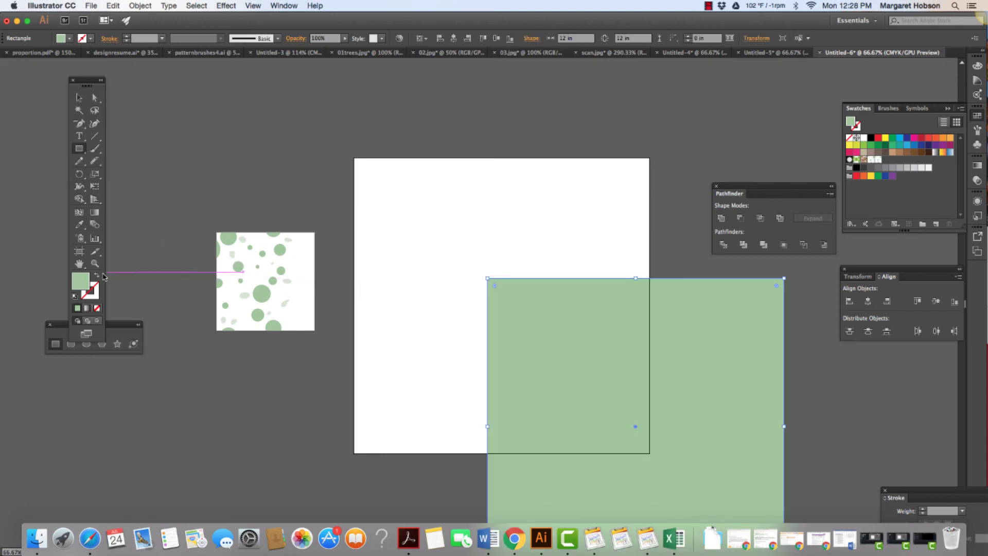
Fill the 12 in square with the green dot pattern, move it onto the artboard, and select the sample tile's shapes
click(878, 160)
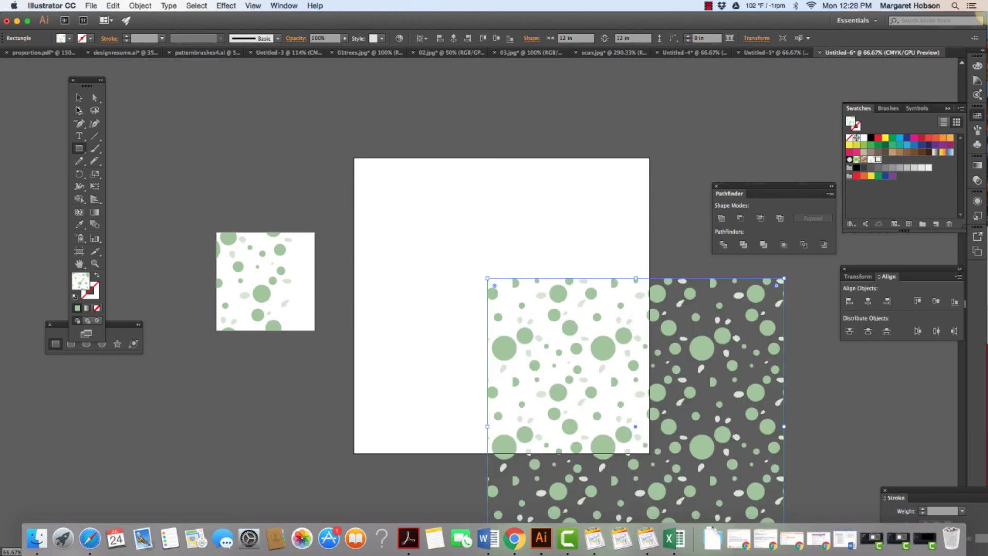
click(79, 98)
drag(573, 327, 437, 207)
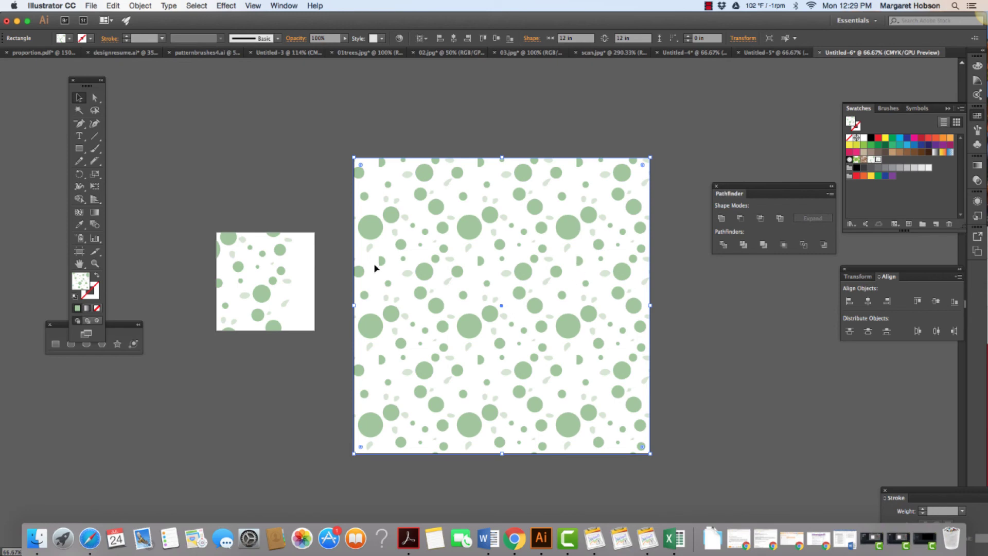
click(261, 294)
drag(208, 240, 321, 342)
Delete the sample tile's shapes and remove the small blank artboard
key(Delete)
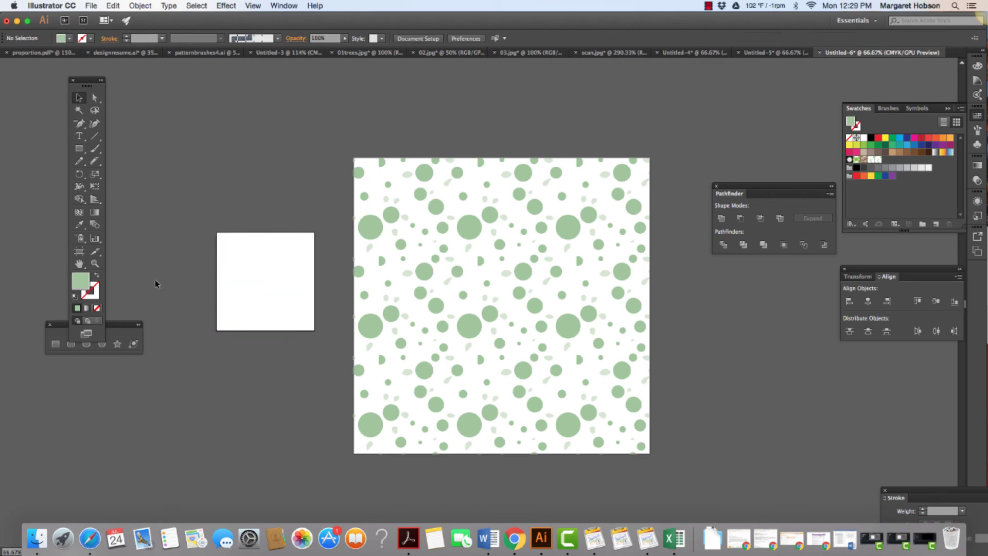
click(79, 251)
key(Delete)
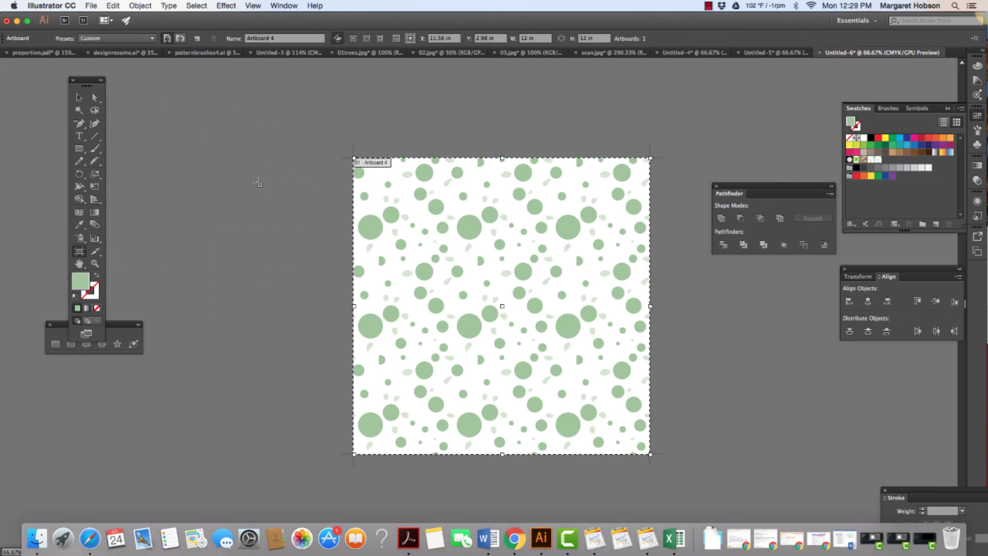
Zoom in, select the pattern-filled square, and open the Window menu for Pattern Options
key(v)
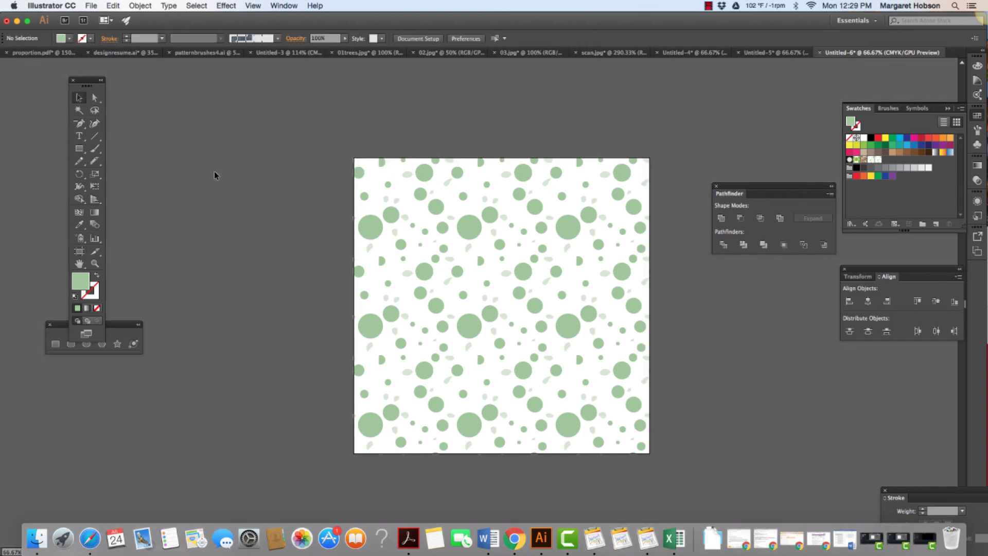
key(super+equal)
key(super+equal)
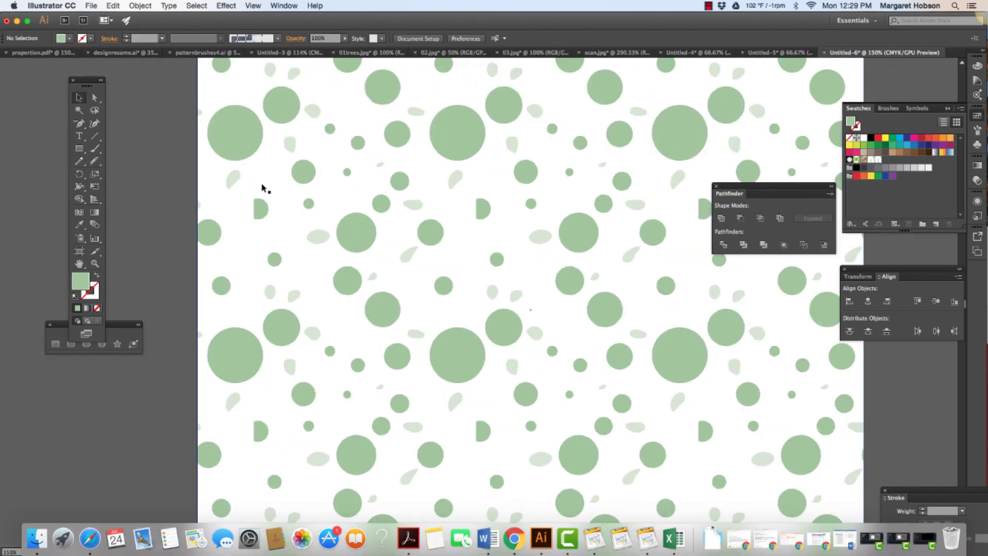
click(455, 133)
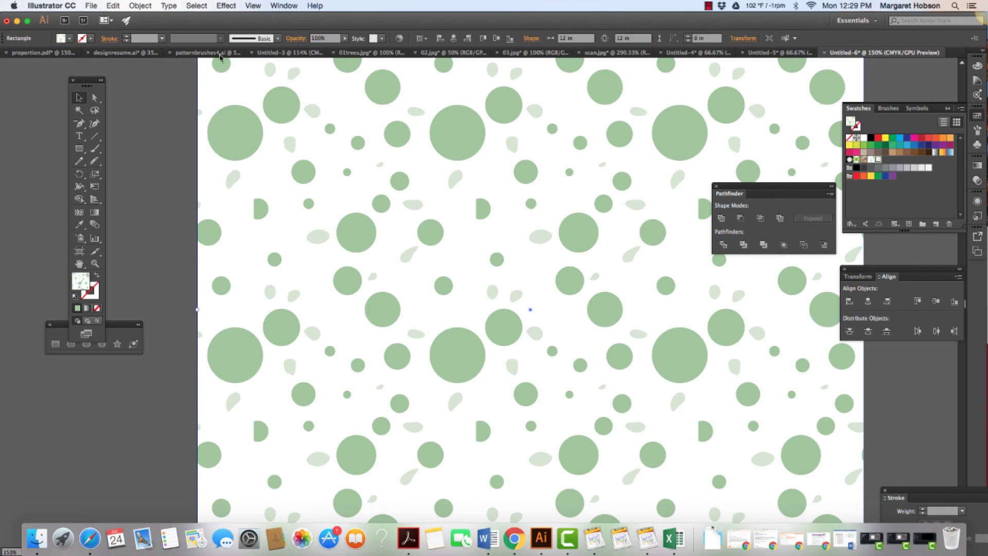
click(288, 6)
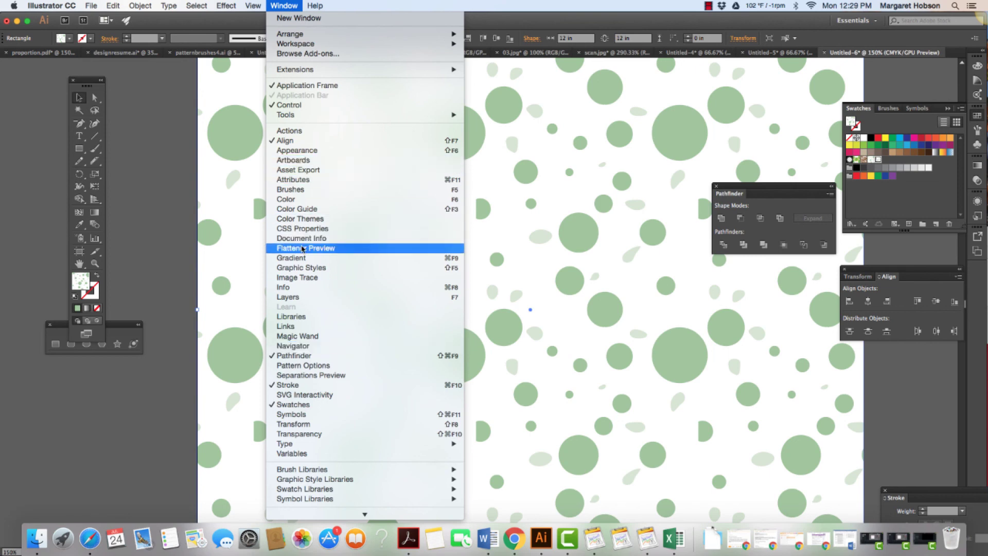
Enter pattern editing and fill the half-circle on the tile's right edge with the circles' green
click(319, 365)
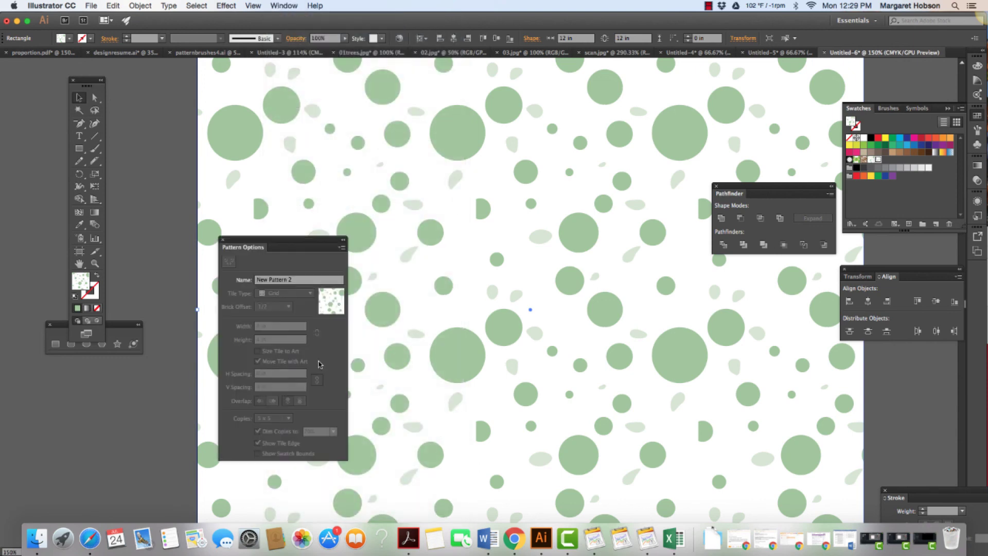
click(342, 247)
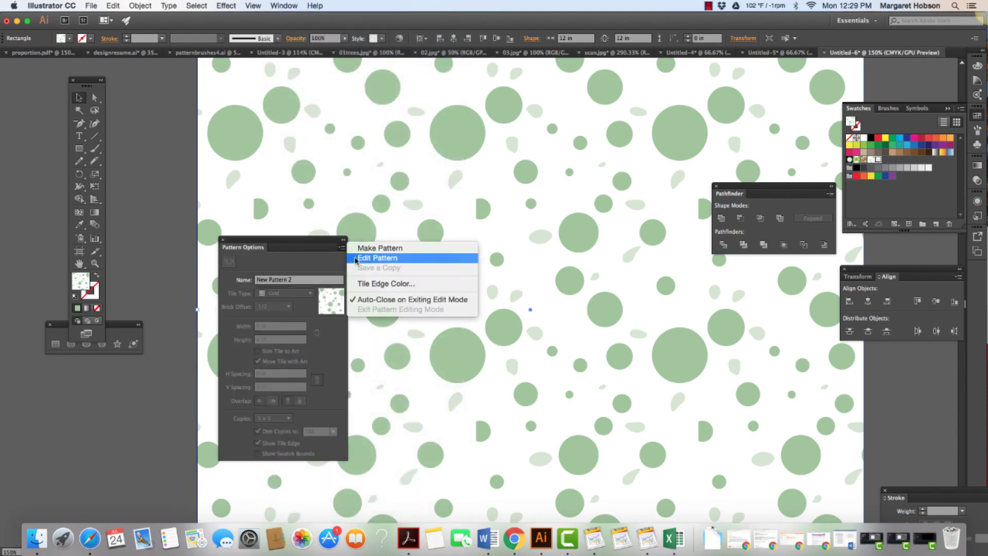
click(355, 260)
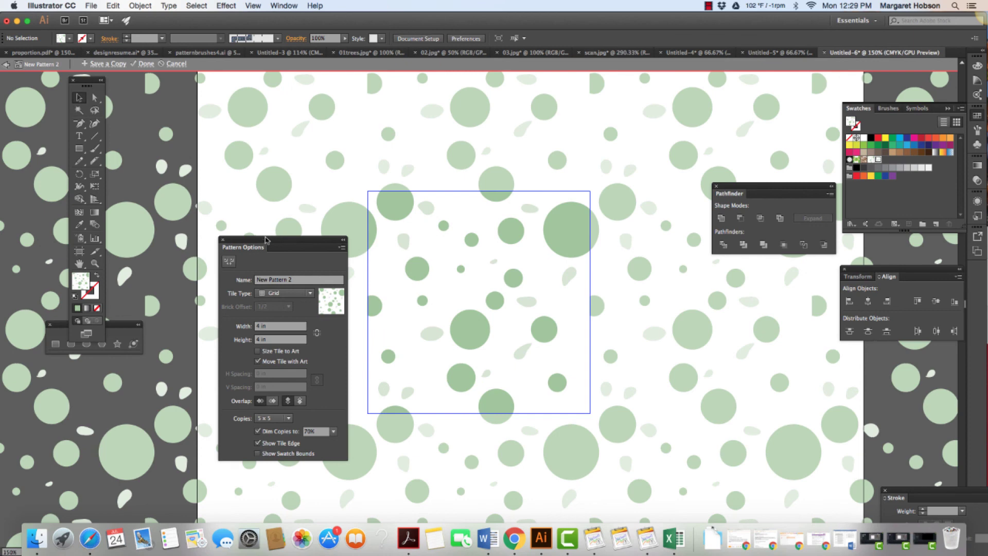
drag(251, 244, 198, 256)
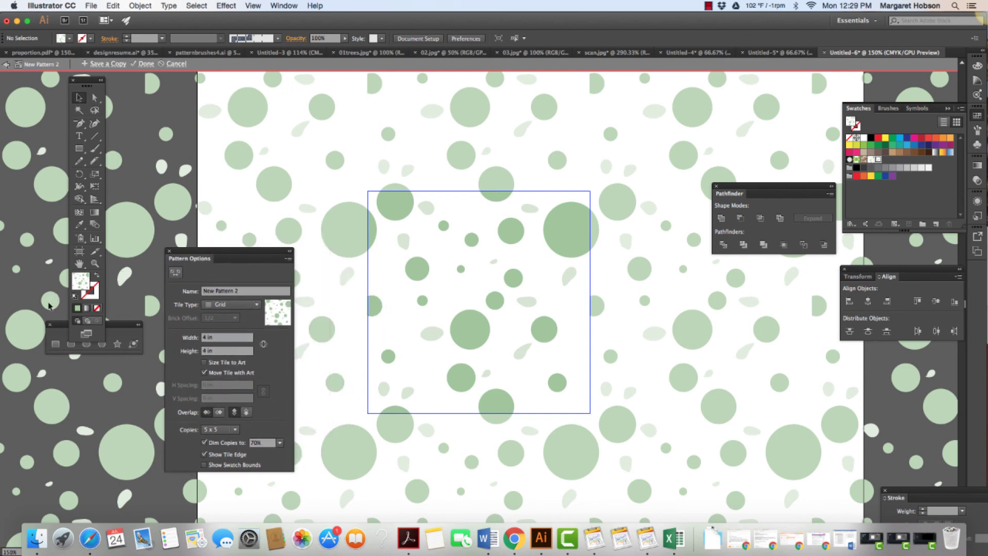
click(586, 307)
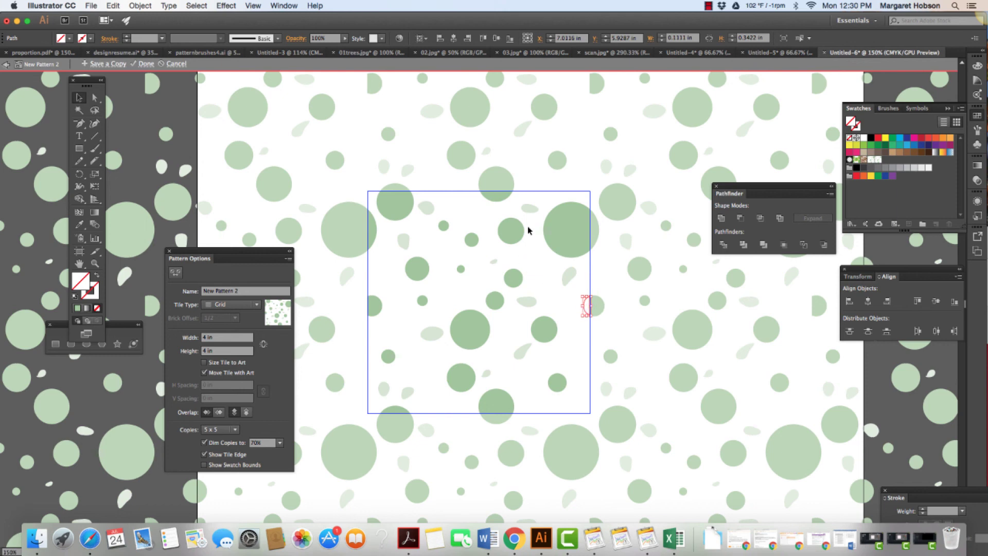
key(i)
click(569, 223)
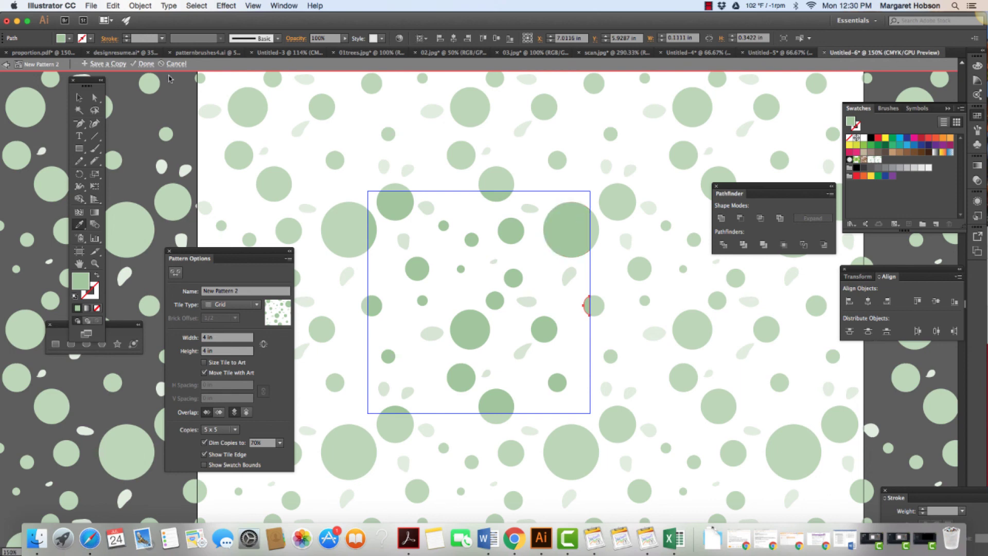
Save the edited pattern as the copy New Pattern 3 and finish editing
click(108, 65)
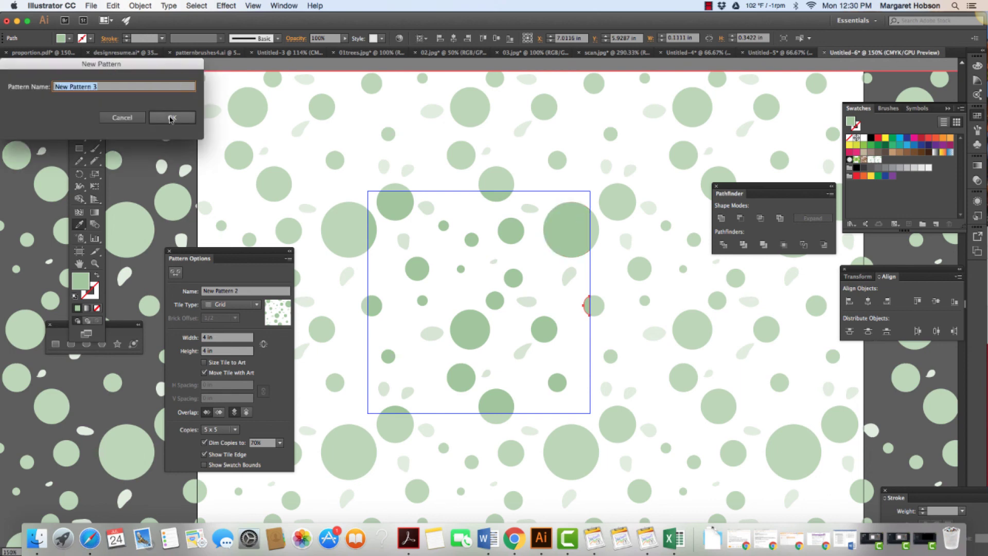
click(172, 119)
click(592, 298)
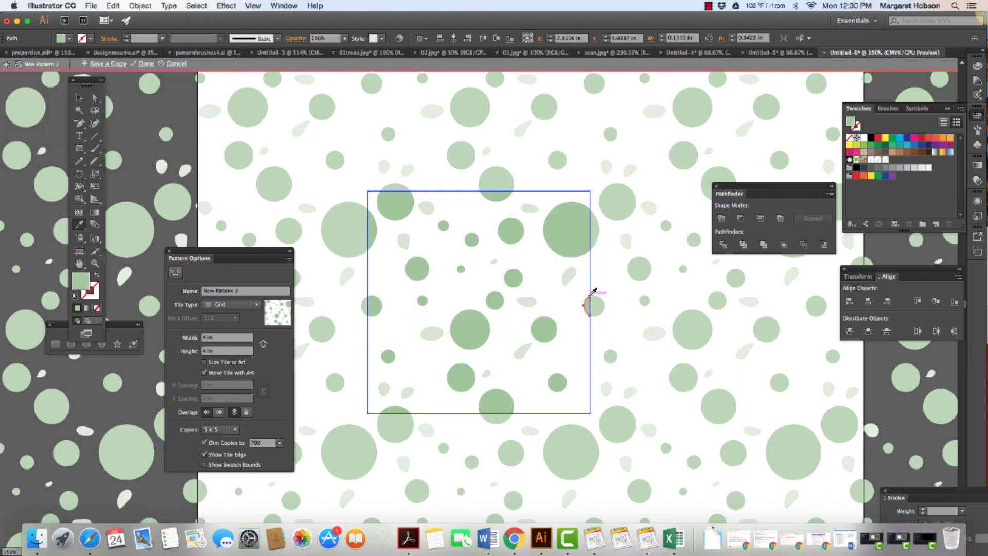
click(146, 64)
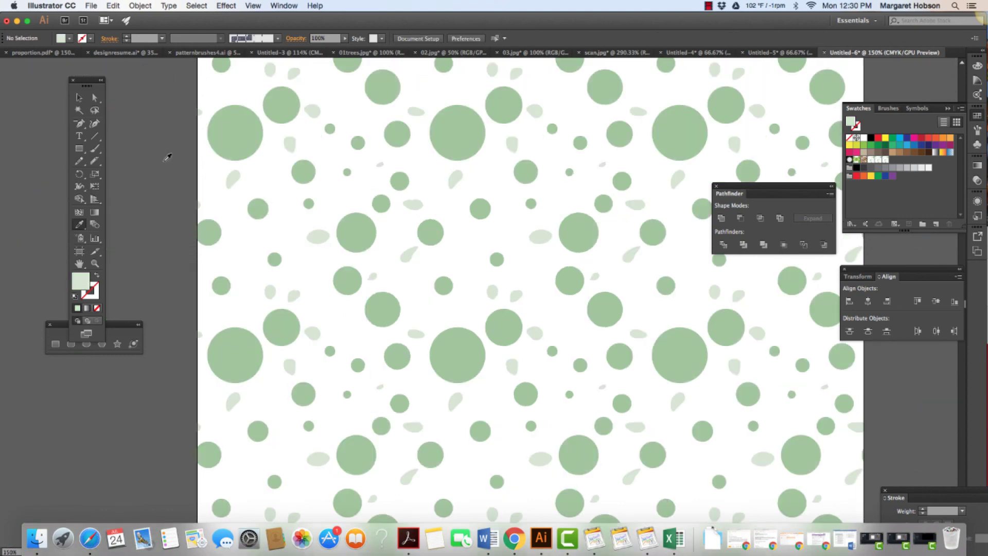
Copy the pattern-filled square and paste the duplicate in front of it
key(super+minus)
key(super+minus)
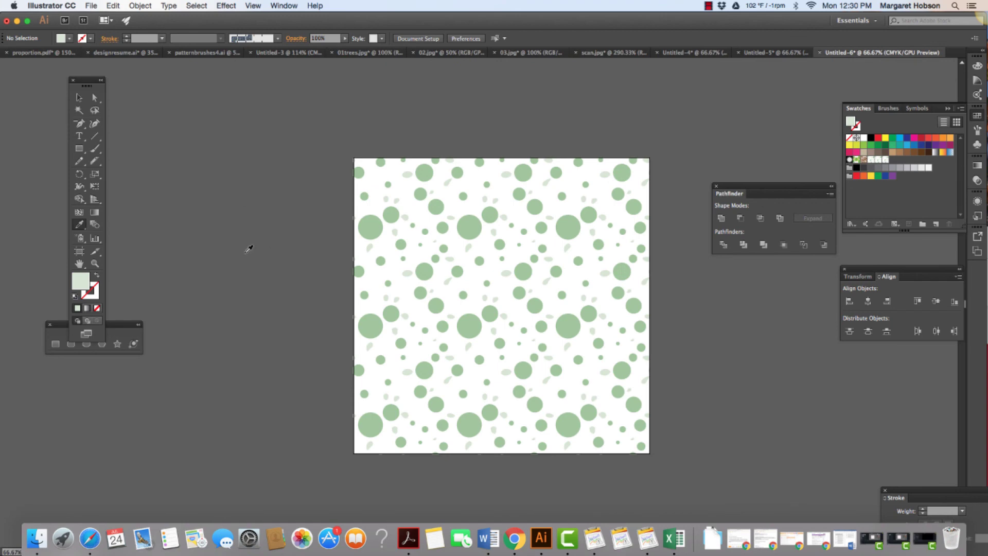
key(v)
click(478, 228)
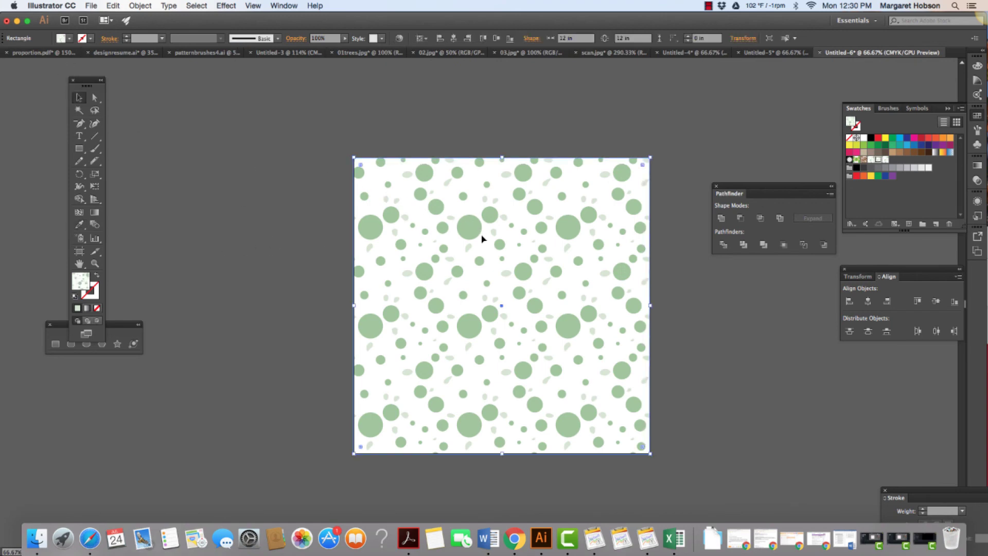
click(111, 5)
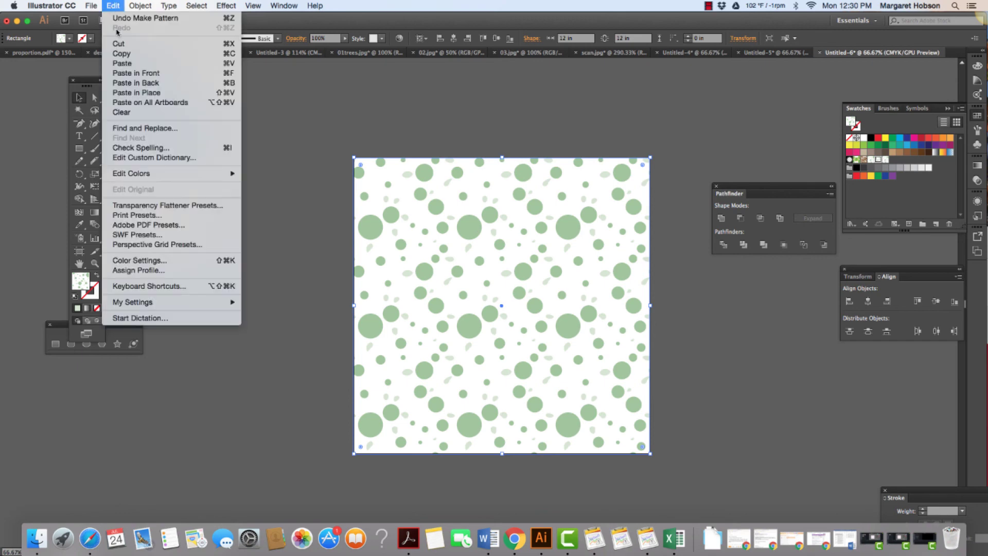
click(119, 54)
click(114, 5)
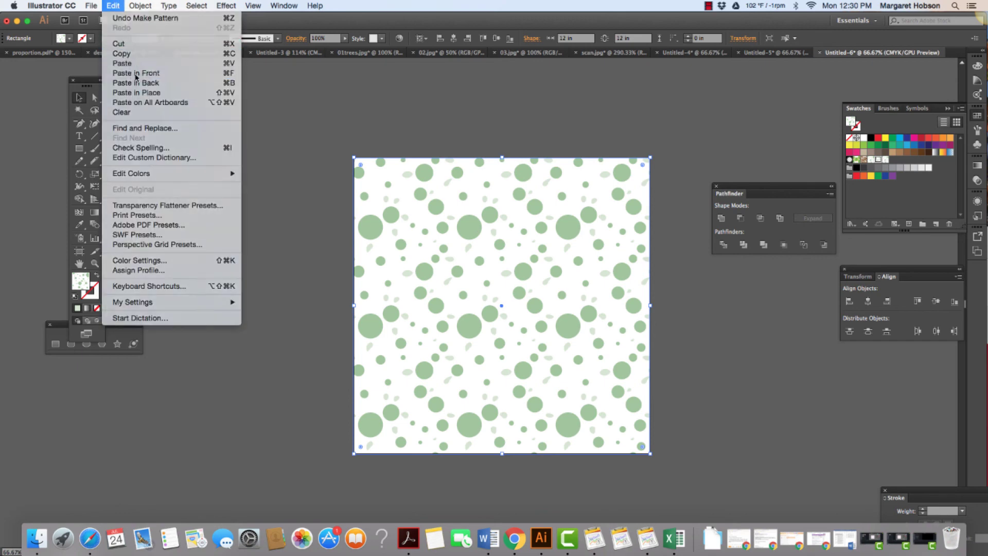
click(136, 73)
Move the pasted copy right until its edge meets the artboard's right edge, then deselect
drag(469, 223, 767, 218)
key(super+z)
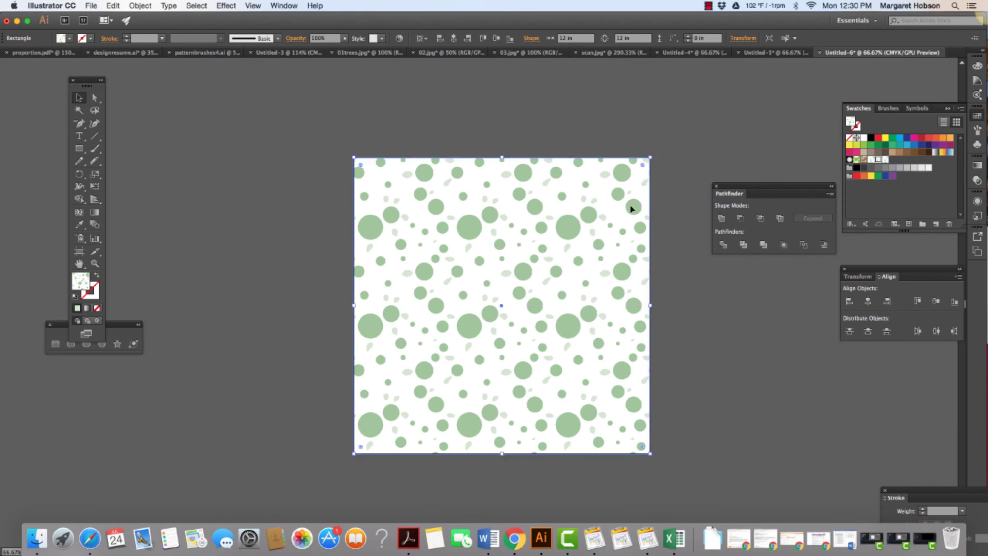
drag(632, 206, 688, 210)
drag(579, 219, 688, 254)
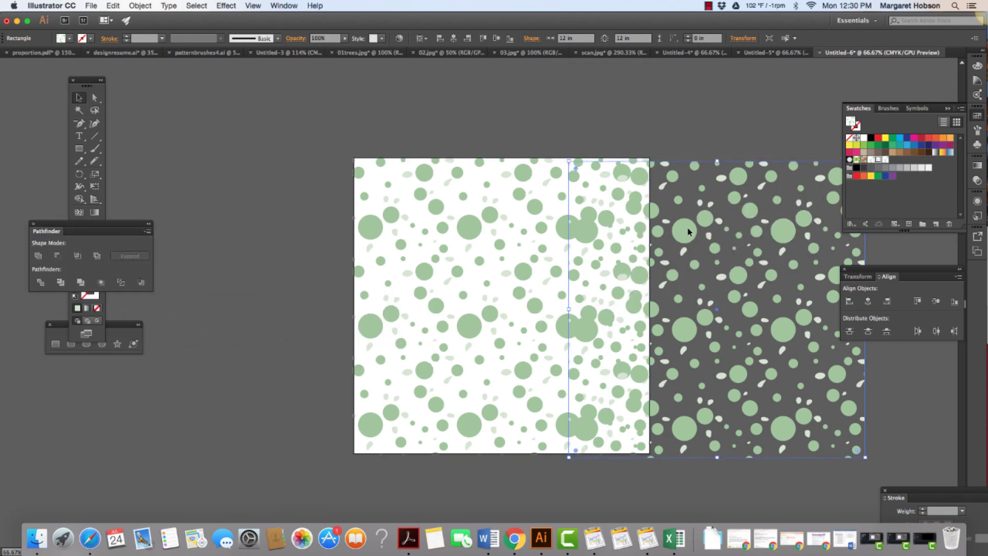
drag(689, 232, 773, 227)
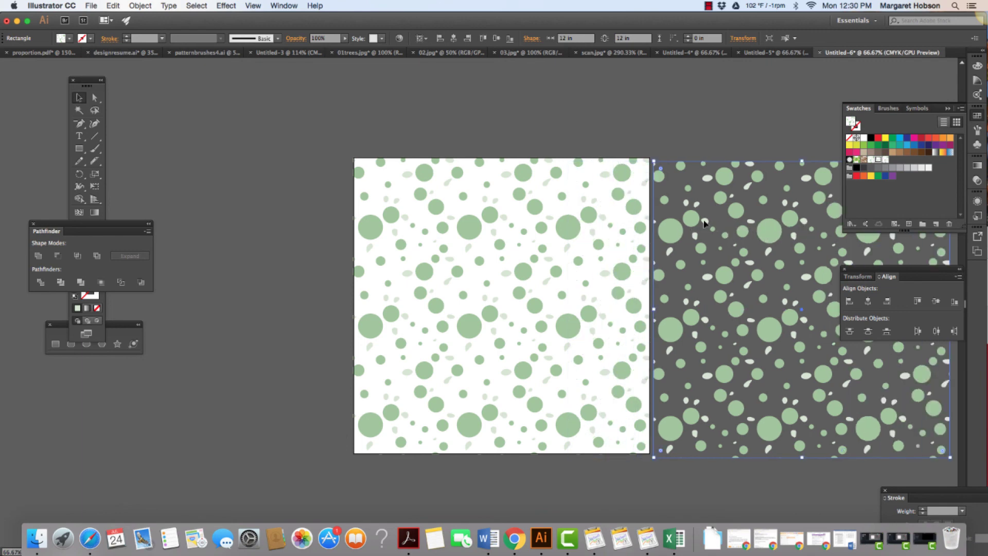
drag(682, 230, 674, 229)
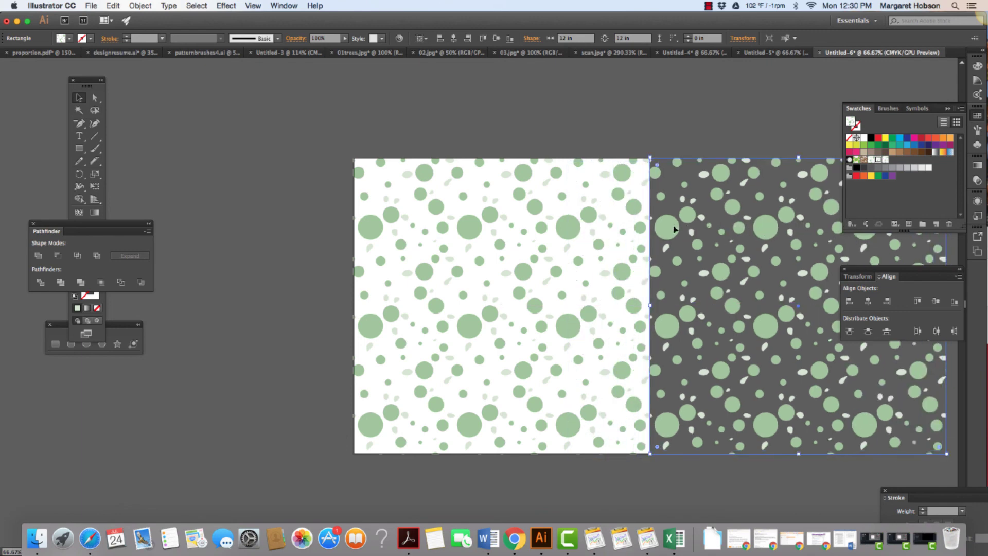
click(279, 249)
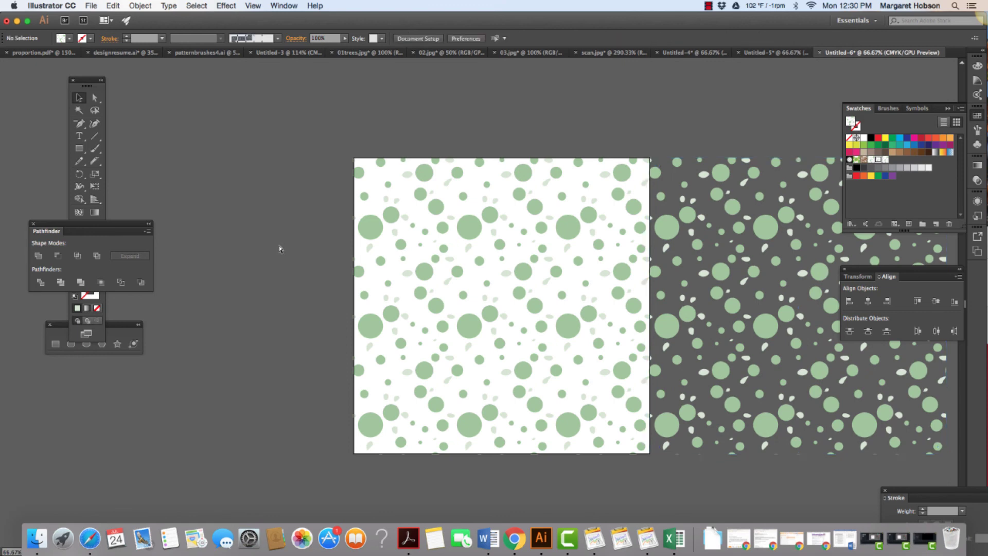
key(super+1)
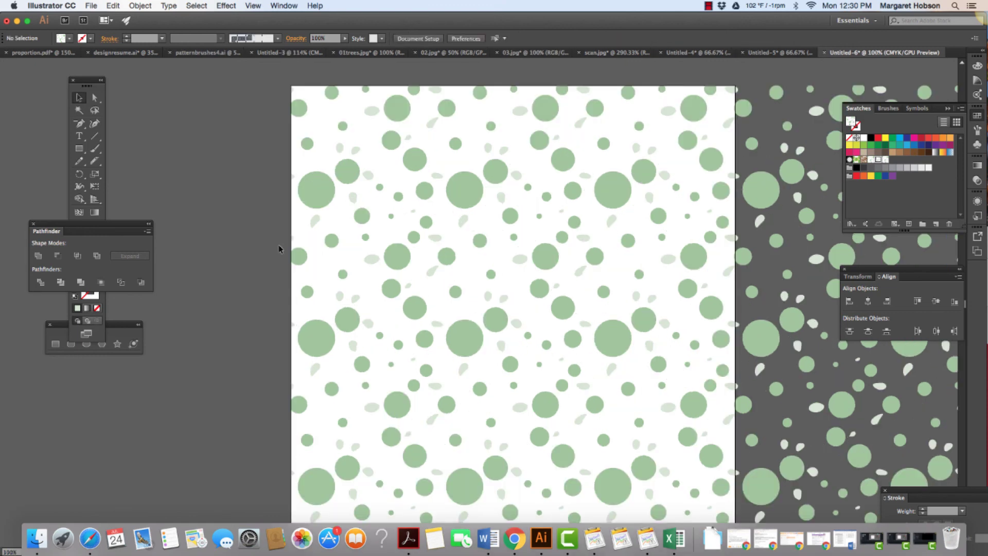
click(758, 332)
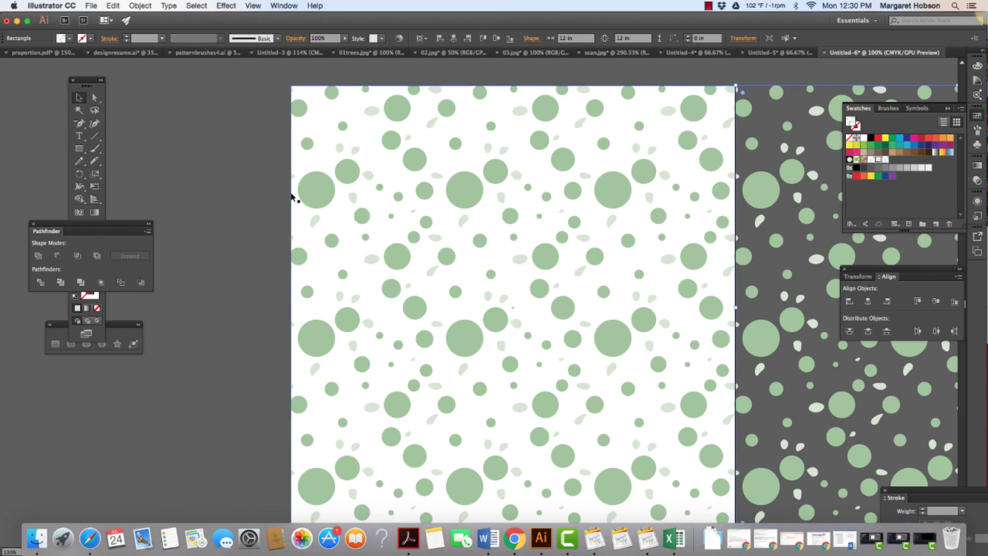
click(269, 188)
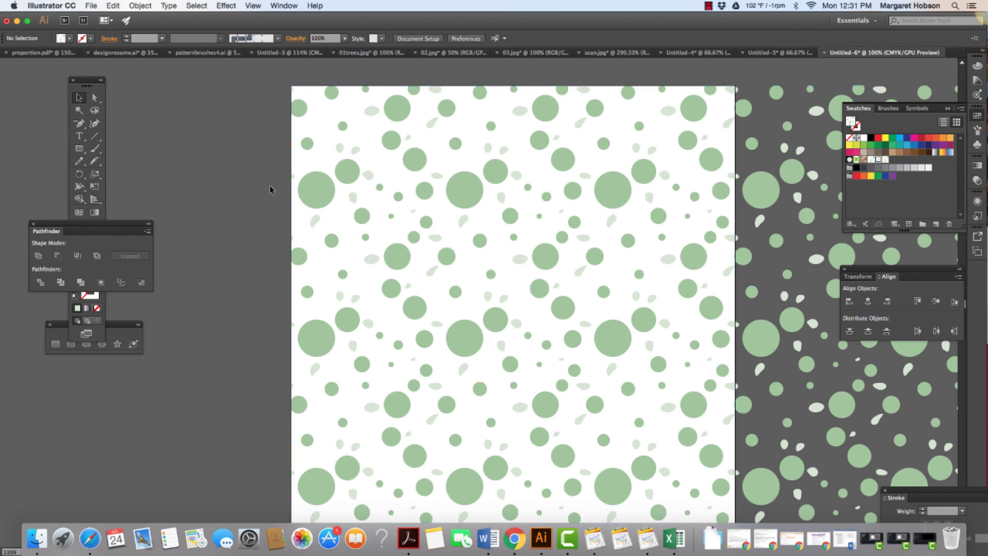